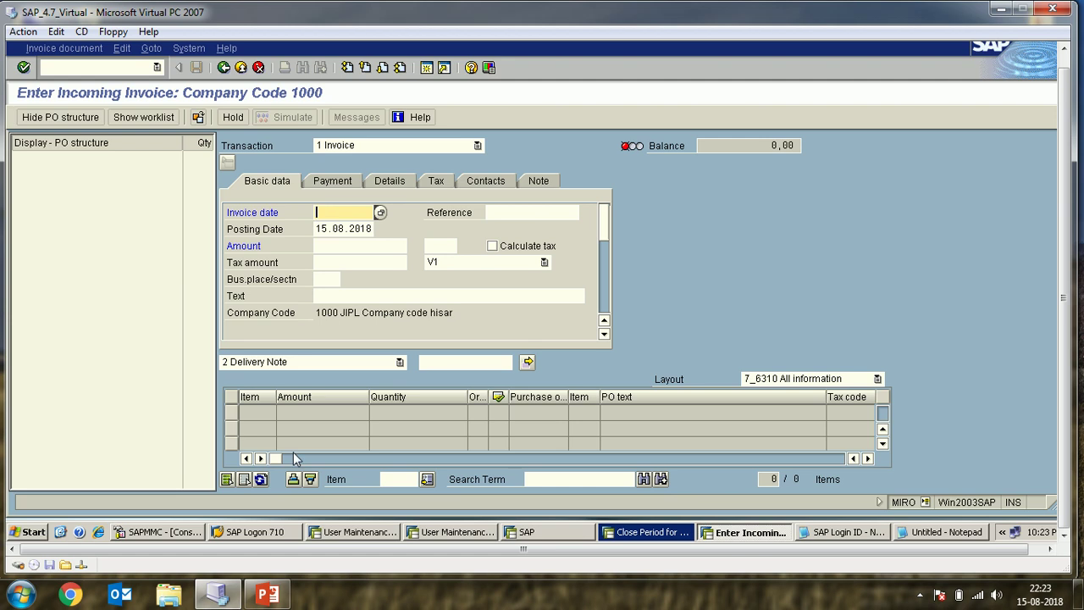
Open a new blank Notepad window on the host computer.
{"action": "mouse_move", "coordinate": [219, 598]}
{"action": "key", "text": "super+r"}
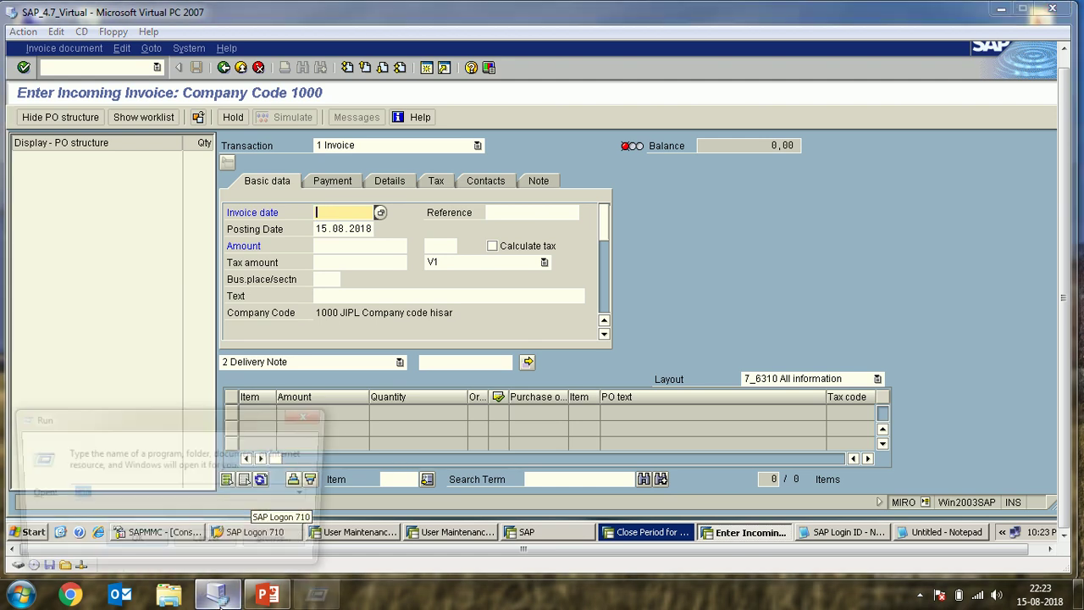
{"action": "type", "text": "notepad"}
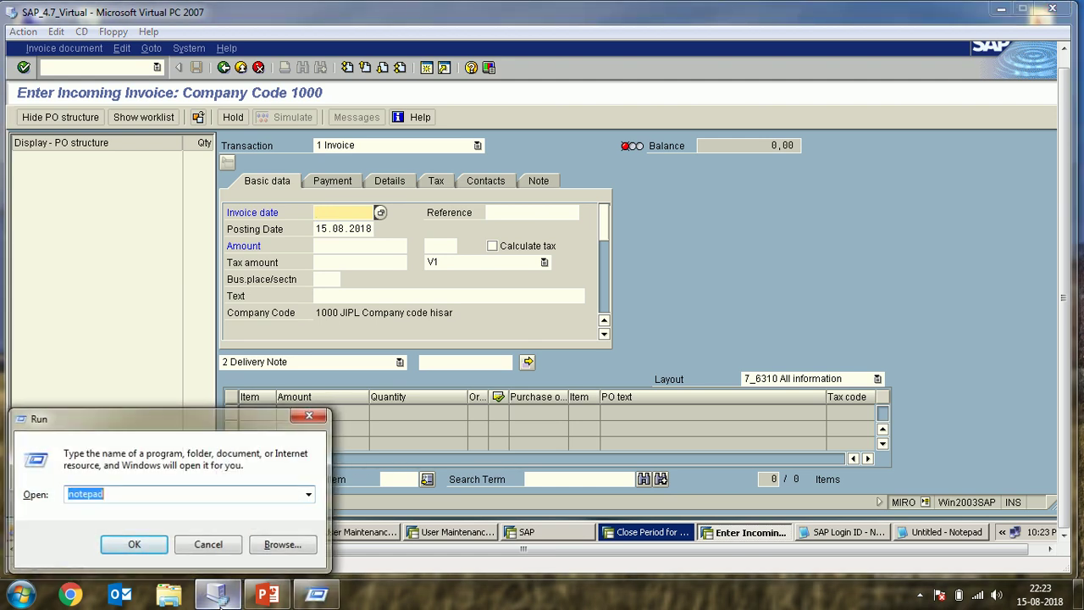
{"action": "key", "text": "Return"}
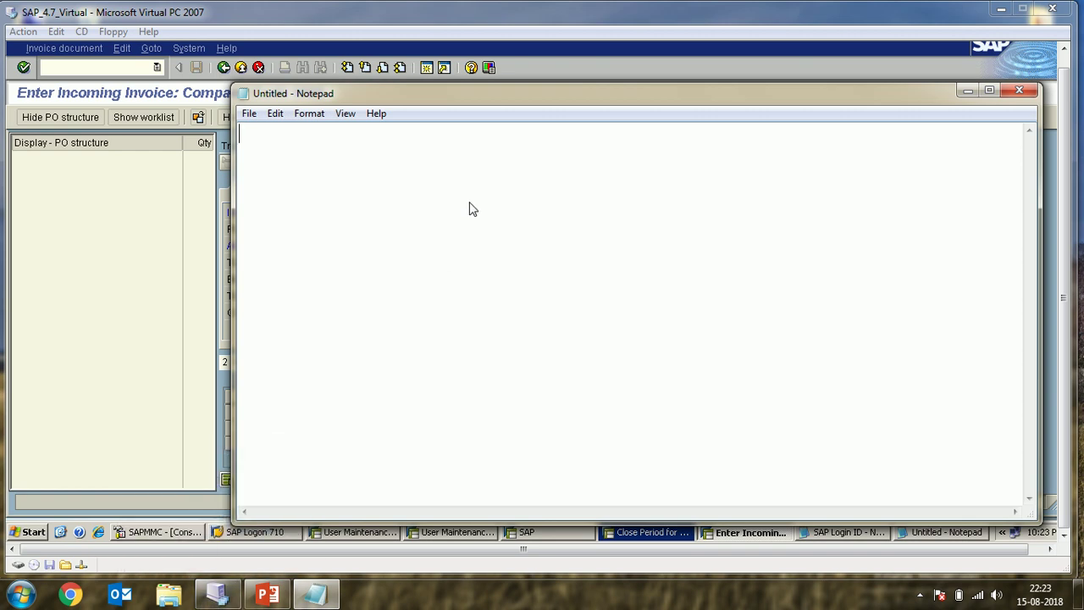
Write the indented first note line "me21n -create purchase order".
{"action": "key", "text": "Return"}
{"action": "key", "text": "Tab"}
{"action": "key", "text": "Tab"}
{"action": "type", "text": "p"}
{"action": "key", "text": "BackSpace"}
{"action": "type", "text": "p"}
{"action": "key", "text": "BackSpace"}
{"action": "key", "text": "BackSpace"}
{"action": "type", "text": "me21n -creat"}
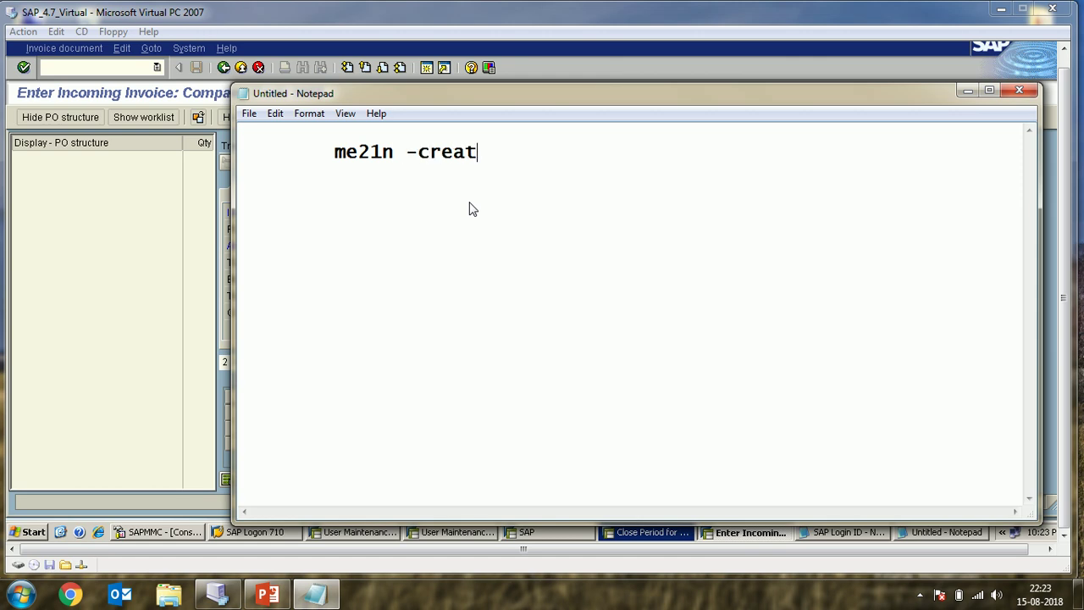
{"action": "type", "text": "e purch"}
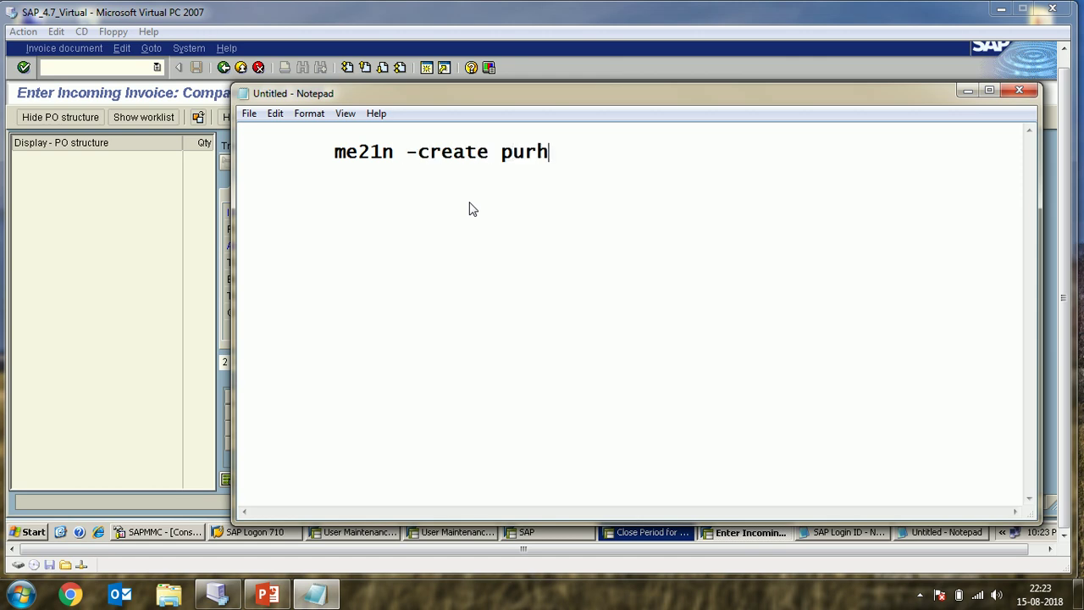
{"action": "key", "text": "BackSpace"}
{"action": "type", "text": "chase order"}
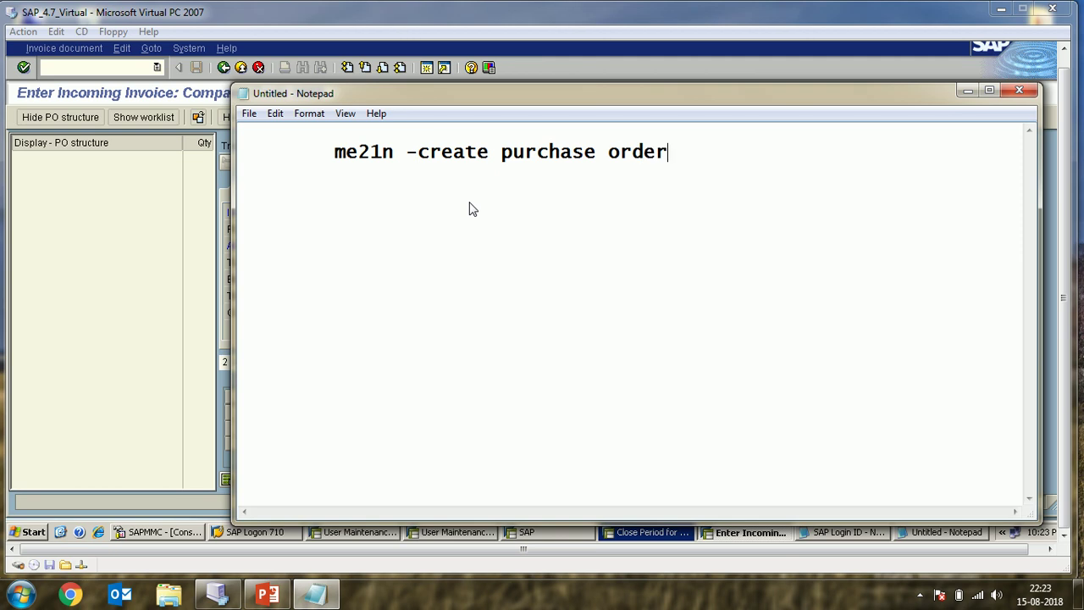
Add a second note line reading "migo - GR (GOOD Receipt)".
{"action": "key", "text": "Return"}
{"action": "type", "text": "migo"}
{"action": "key", "text": "Tab"}
{"action": "type", "text": "- GR"}
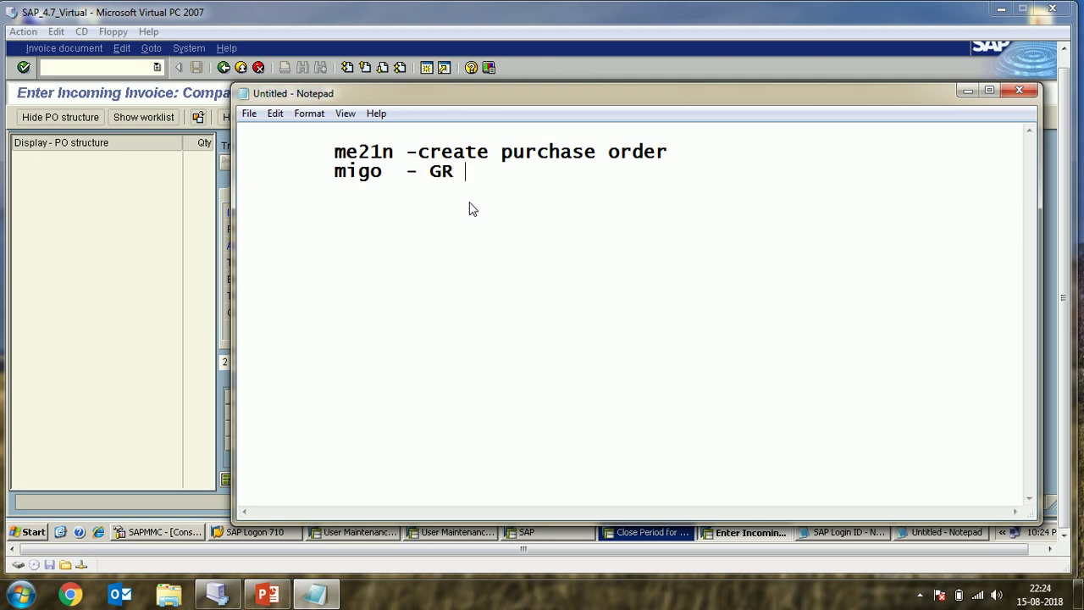
{"action": "type", "text": " (GOOD "}
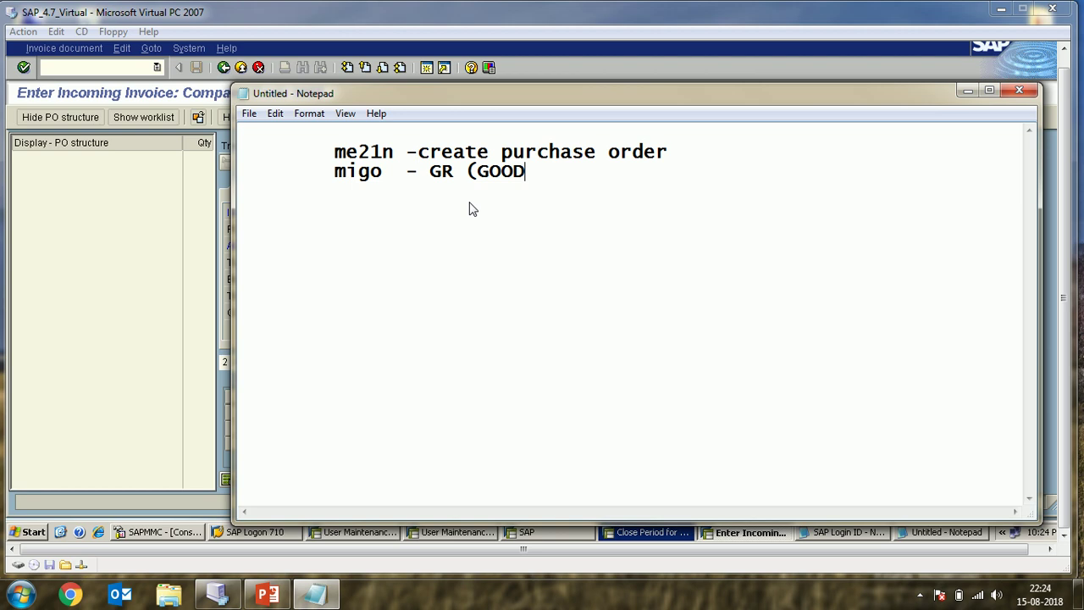
{"action": "type", "text": "Receipt"}
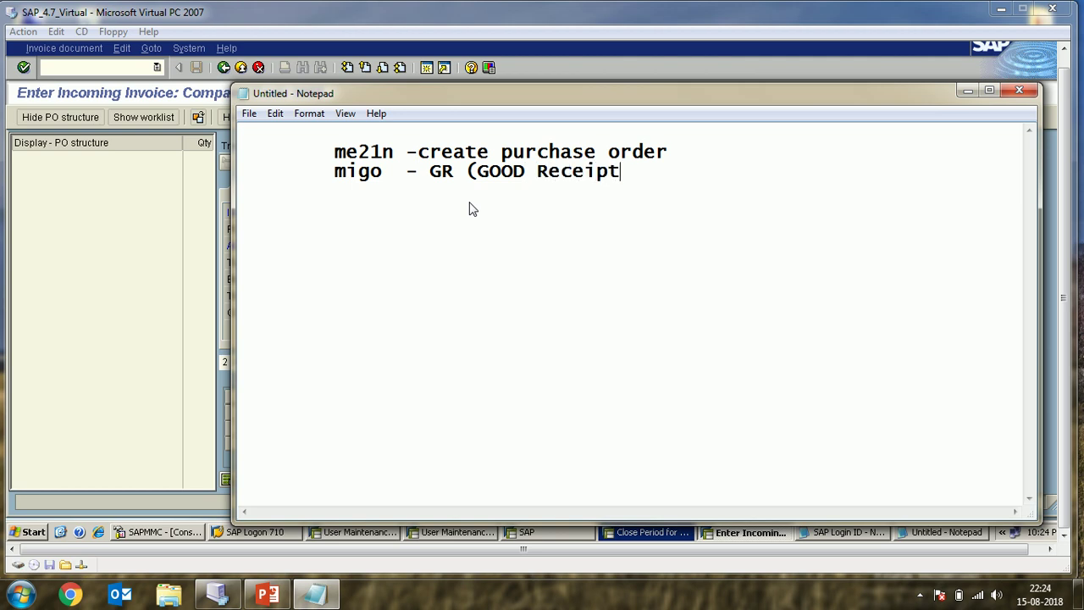
{"action": "type", "text": ")"}
Add a third note line "MIRO - Invoice Receive" and highlight the text back to the goods receipt line.
{"action": "key", "text": "Return"}
{"action": "key", "text": "Tab"}
{"action": "type", "text": "MIRO - I"}
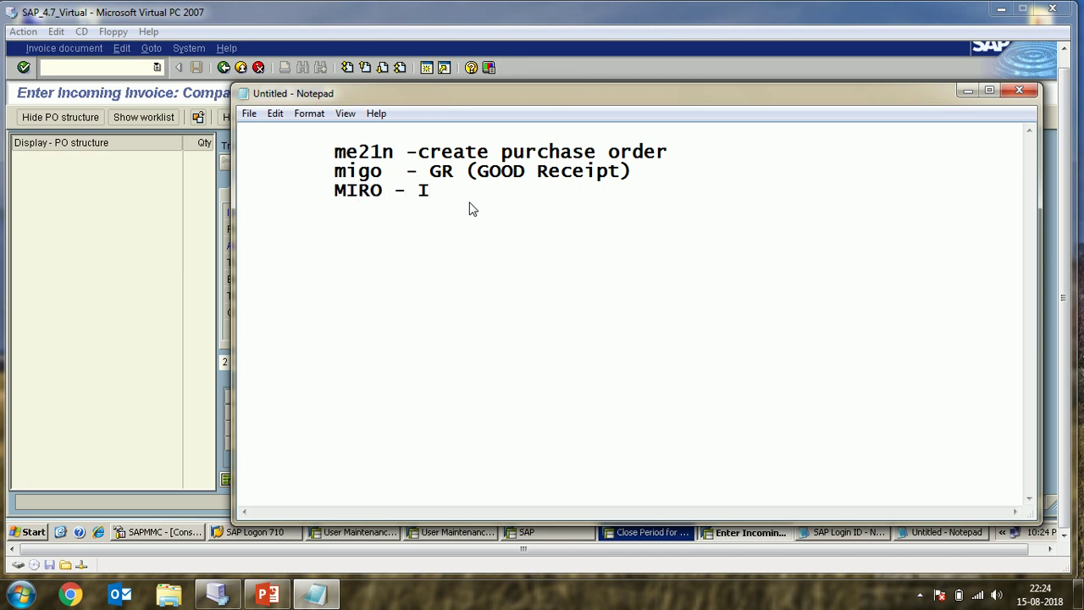
{"action": "type", "text": "nvoice Recei"}
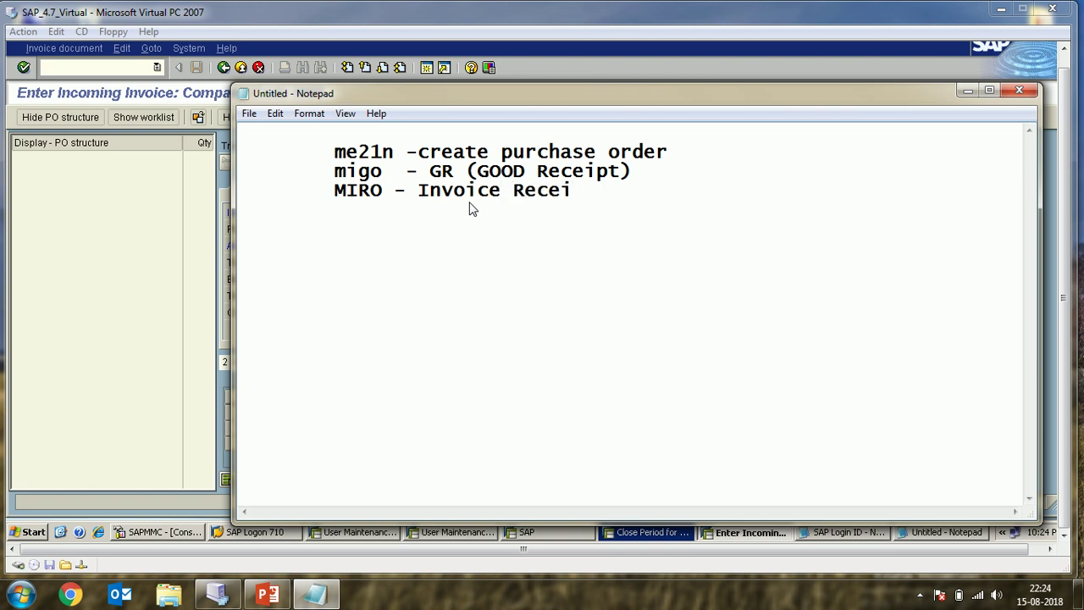
{"action": "key", "text": "BackSpace"}
{"action": "key", "text": "BackSpace"}
{"action": "type", "text": "eive"}
{"action": "left_click_drag", "start_coordinate": [606, 201], "coordinate": [528, 173]}
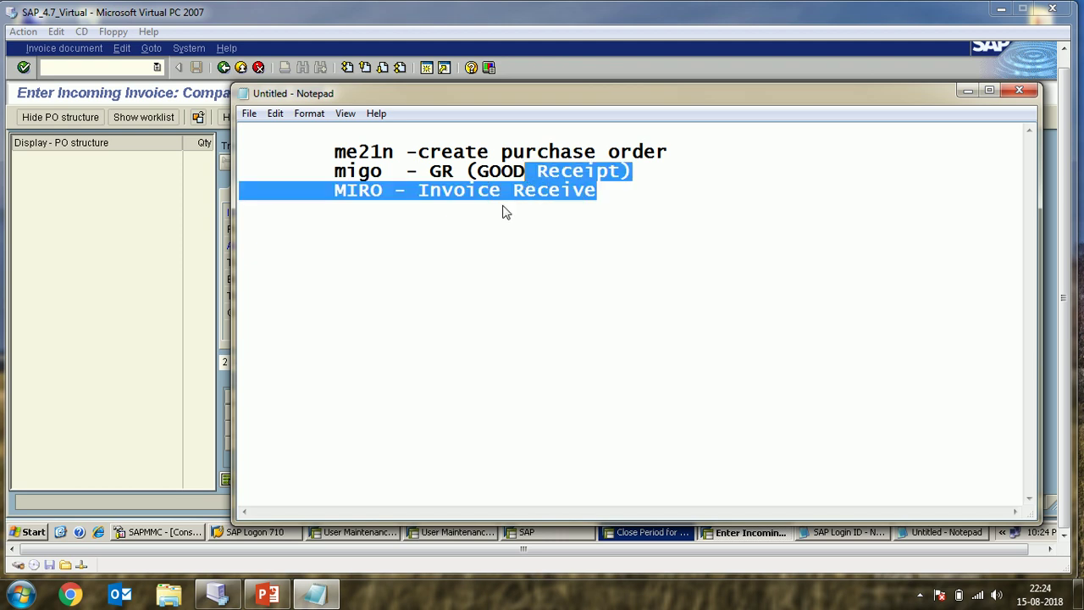
Switch back to SAP and try to change the invoice's reference document type to Purchase Order/Scheduling Agreement.
{"action": "left_click", "coordinate": [130, 232]}
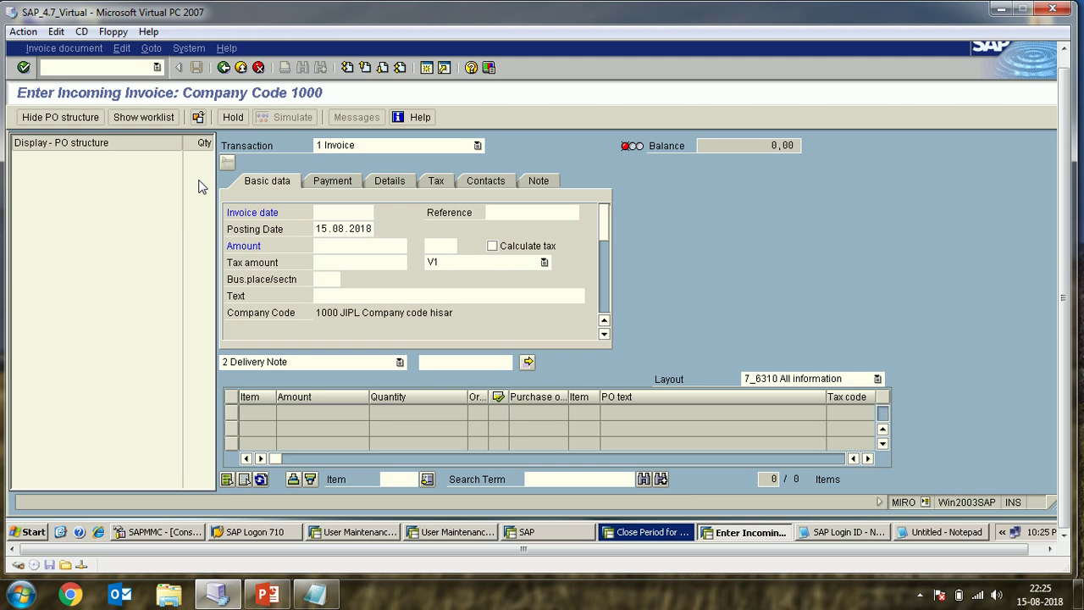
{"action": "left_click", "coordinate": [393, 364]}
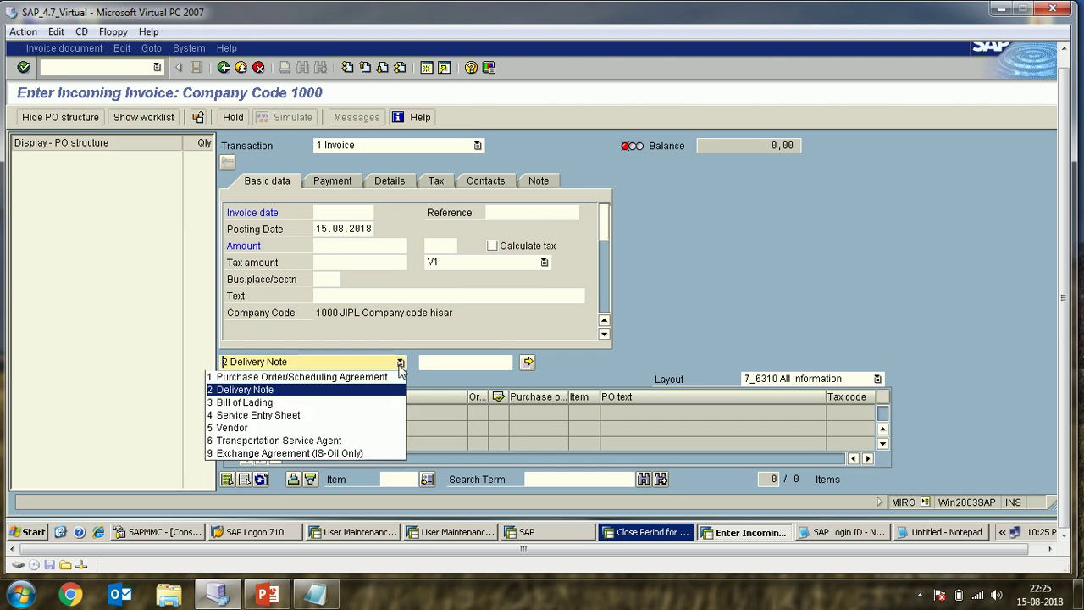
{"action": "left_click", "coordinate": [379, 381]}
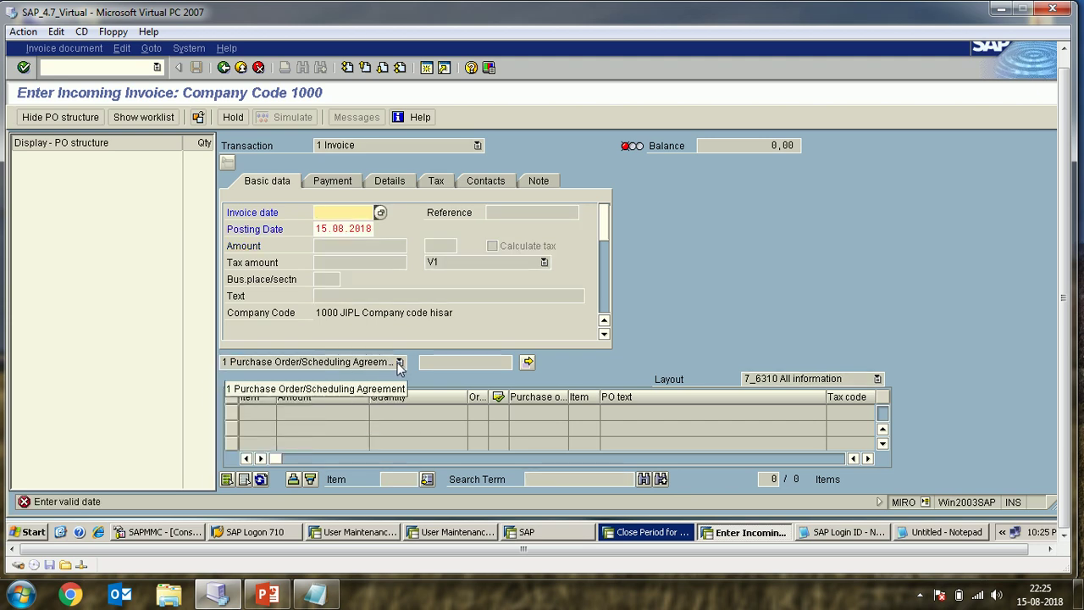
{"action": "left_click", "coordinate": [399, 364]}
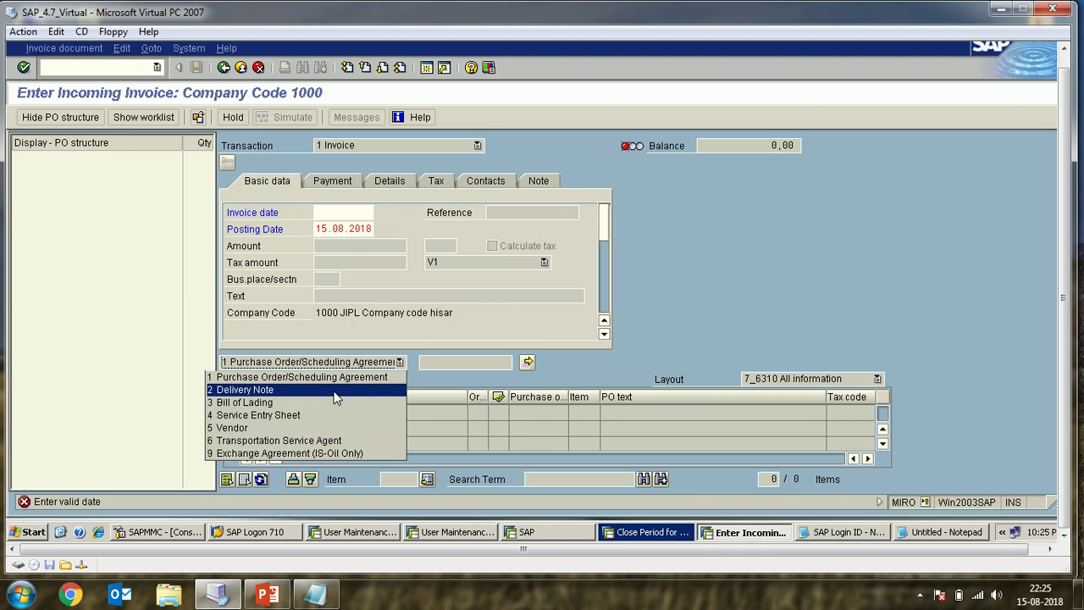
{"action": "left_click", "coordinate": [676, 268]}
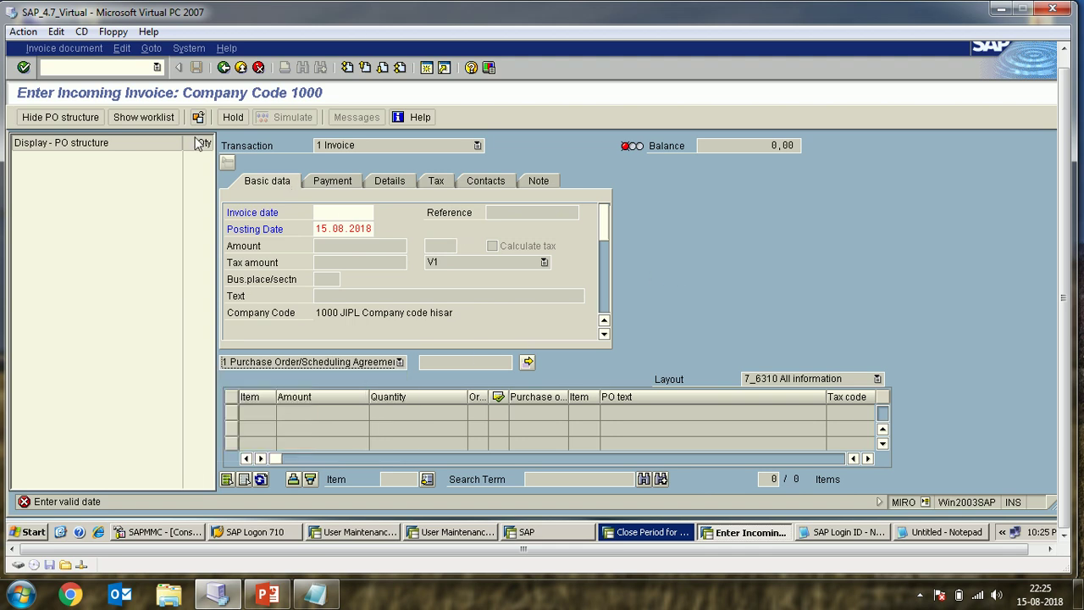
Restart the incoming invoice transaction with the command /NMIRO.
{"action": "left_click", "coordinate": [156, 67]}
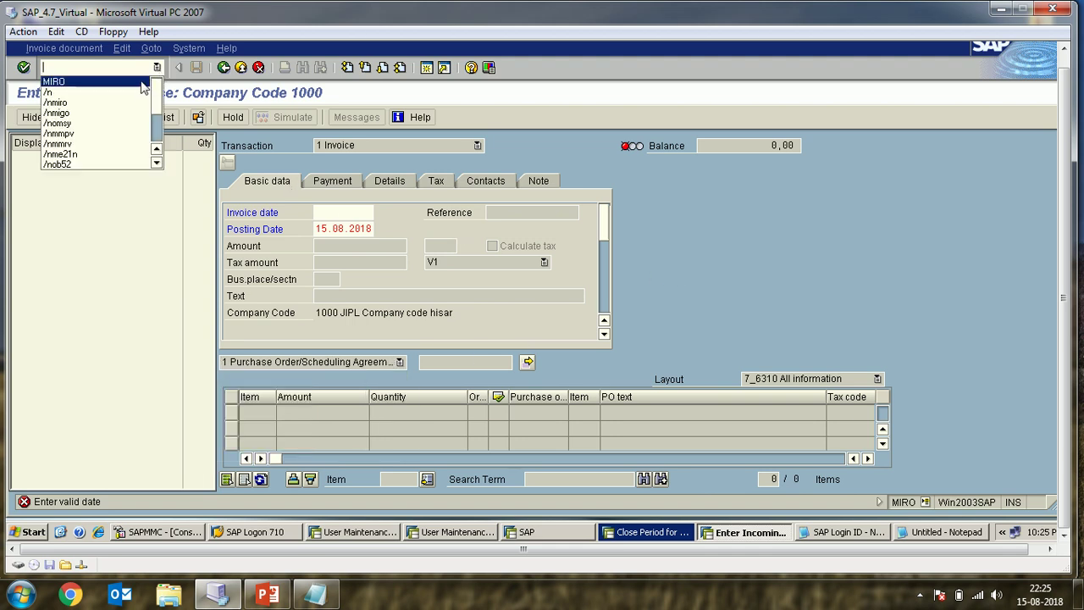
{"action": "left_click", "coordinate": [143, 82]}
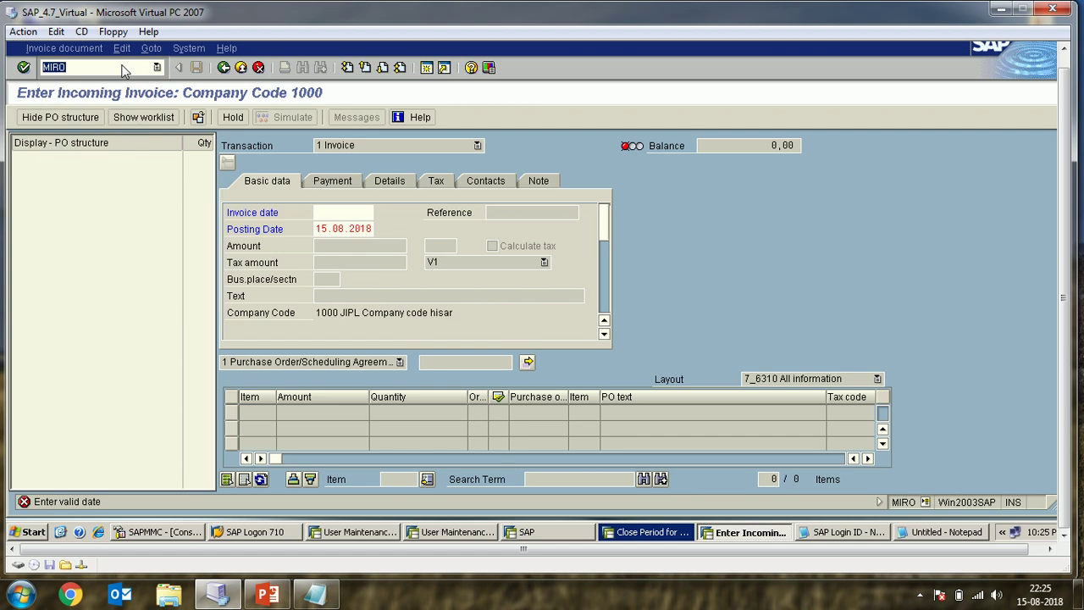
{"action": "type", "text": "/NMIRO"}
{"action": "key", "text": "Return"}
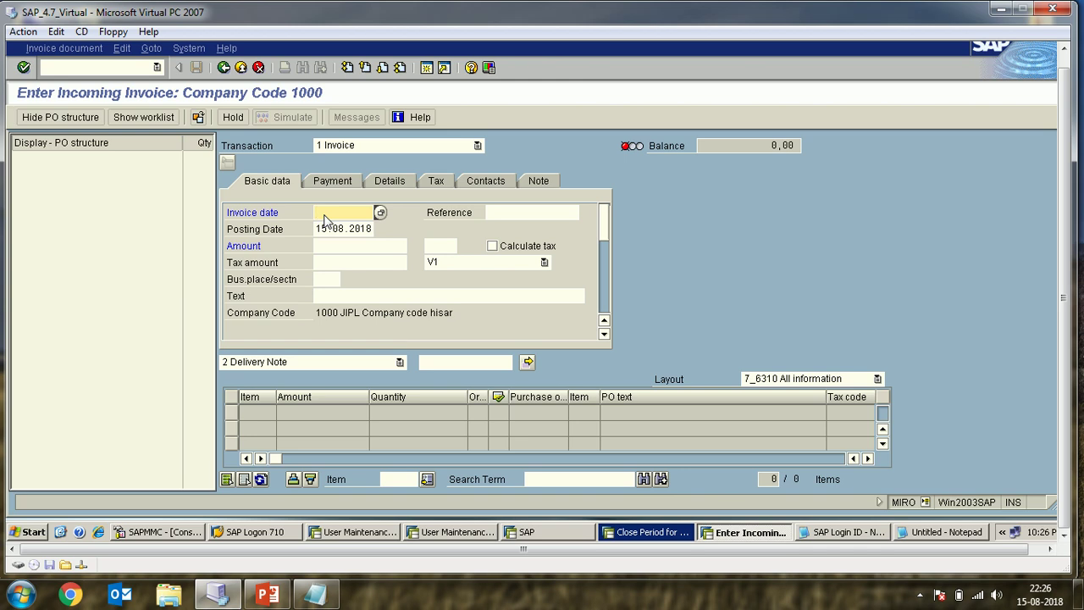
Set the invoice date to 15.08.2018 and confirm the entry.
{"action": "left_click_drag", "start_coordinate": [318, 229], "coordinate": [381, 233]}
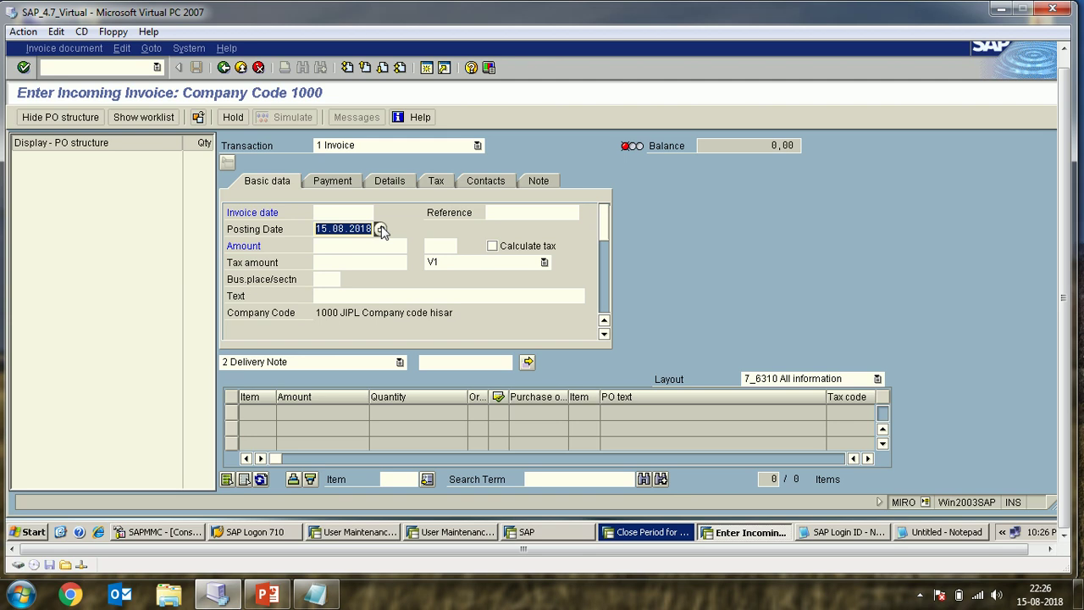
{"action": "left_click", "coordinate": [360, 213]}
{"action": "type", "text": "13"}
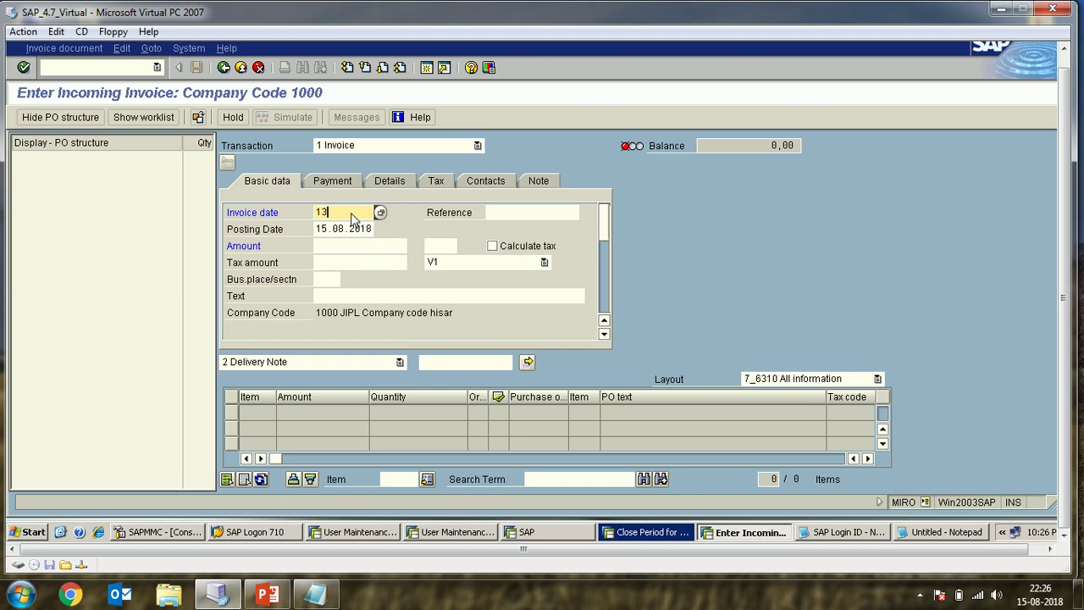
{"action": "key", "text": "BackSpace"}
{"action": "key", "text": "BackSpace"}
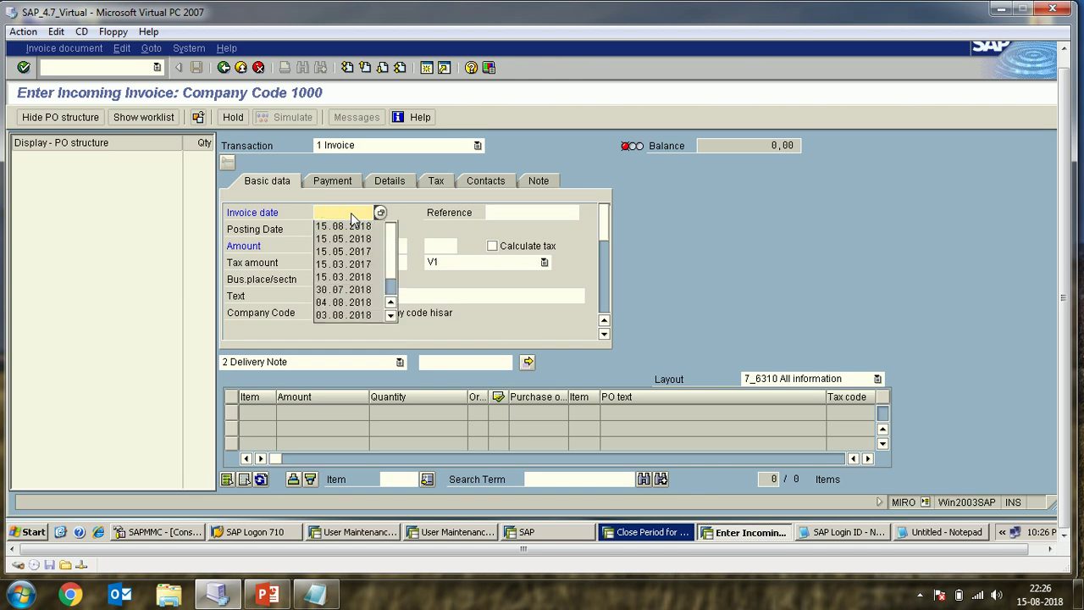
{"action": "left_click", "coordinate": [348, 215]}
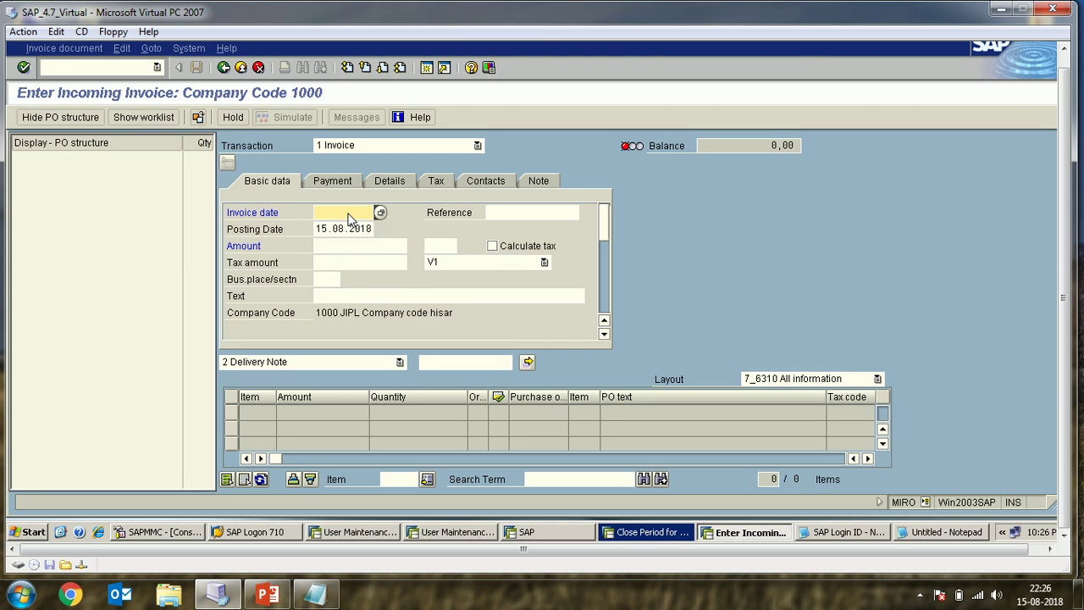
{"action": "type", "text": "15.08.201"}
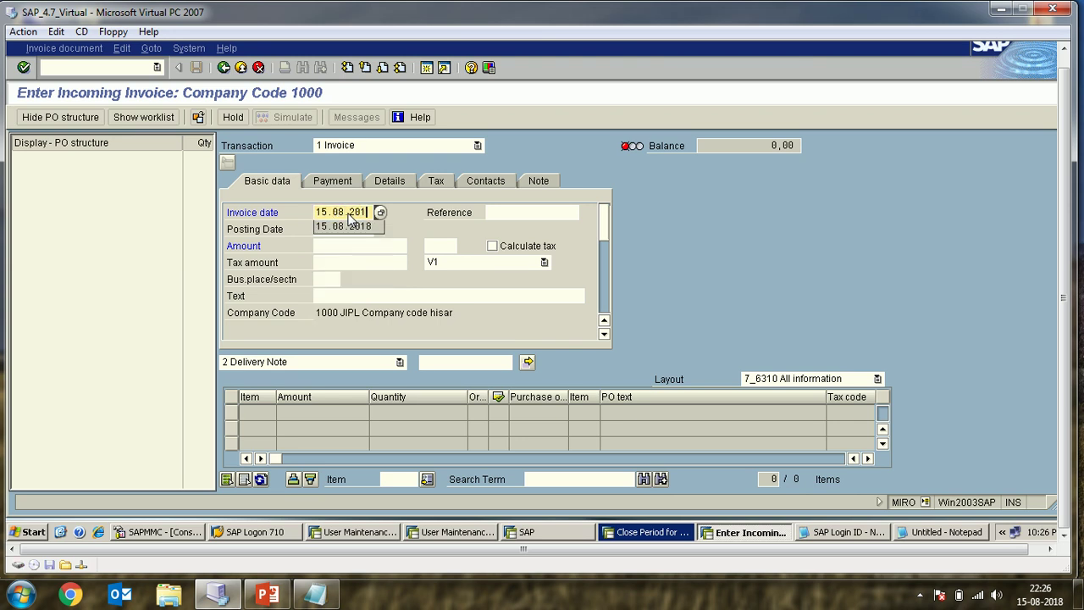
{"action": "type", "text": "8"}
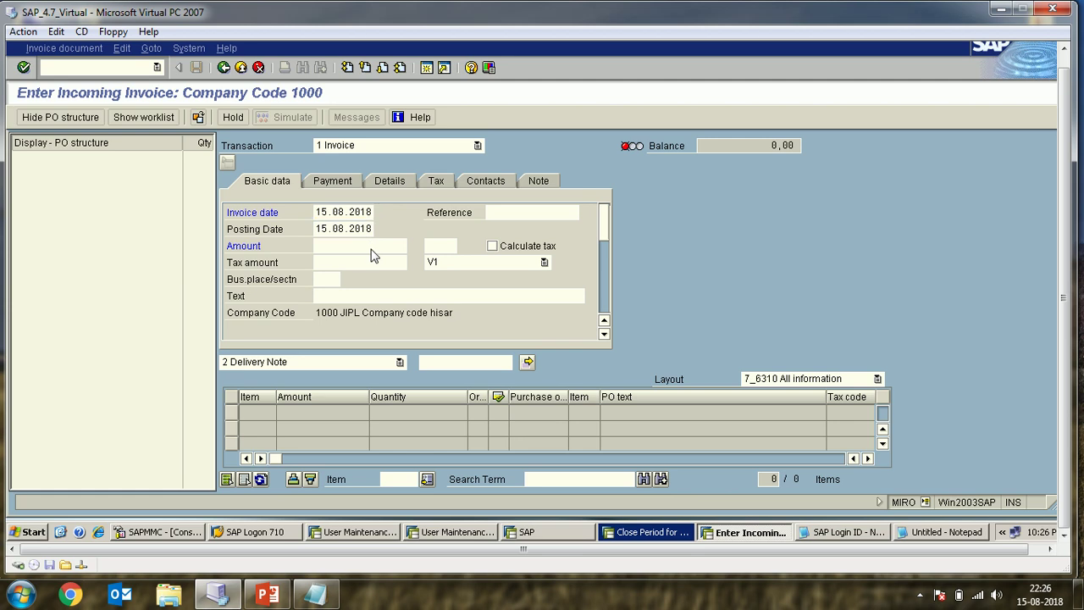
{"action": "key", "text": "Return"}
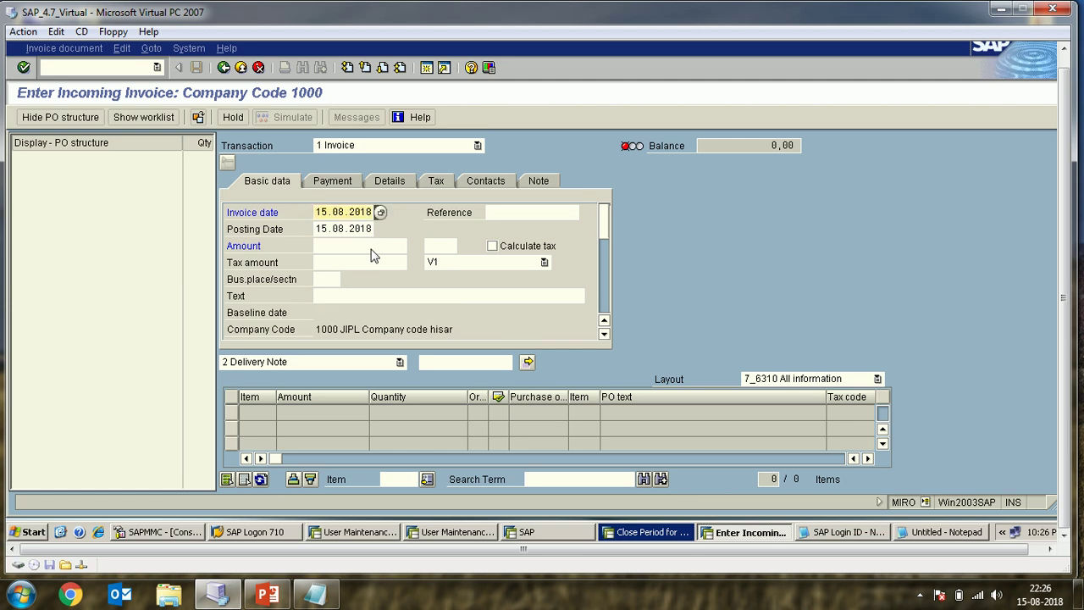
Leave the incoming invoice and open the goods receipt transaction with /NMIGO.
{"action": "left_click", "coordinate": [424, 364]}
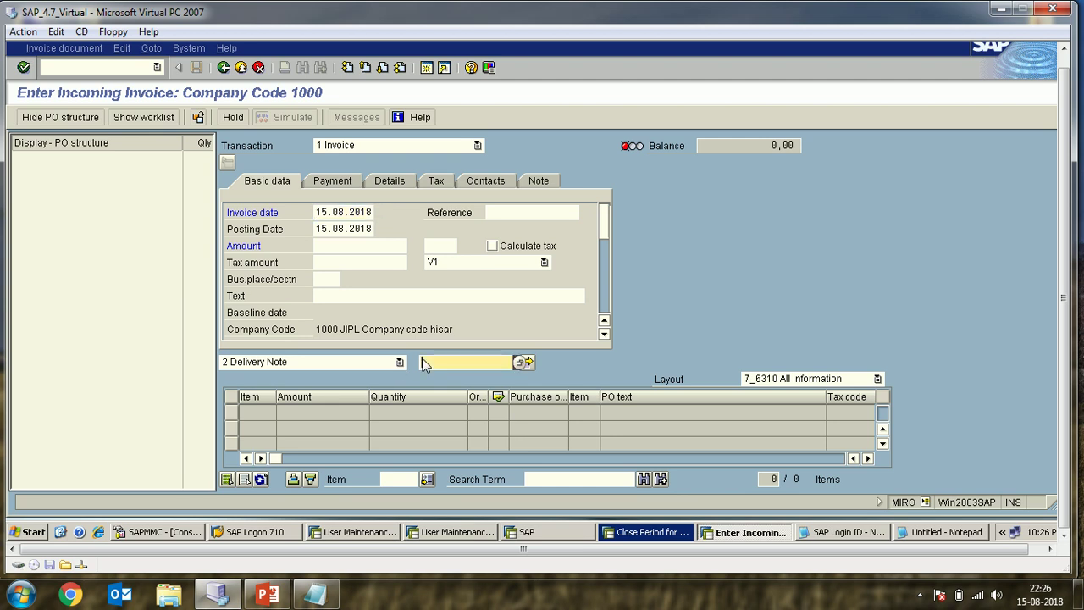
{"action": "left_click", "coordinate": [565, 532]}
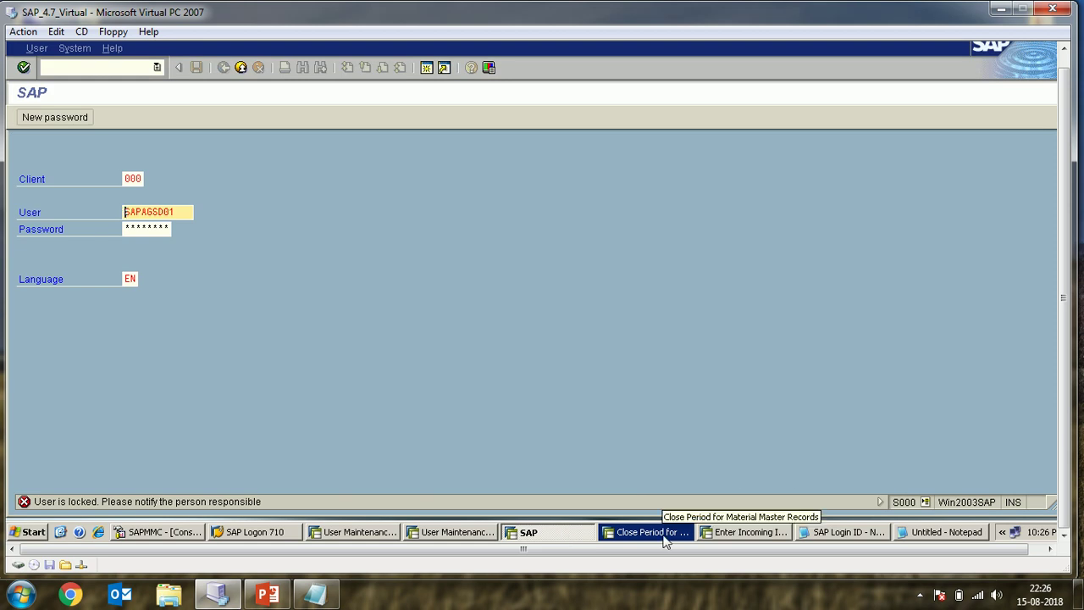
{"action": "left_click", "coordinate": [748, 532]}
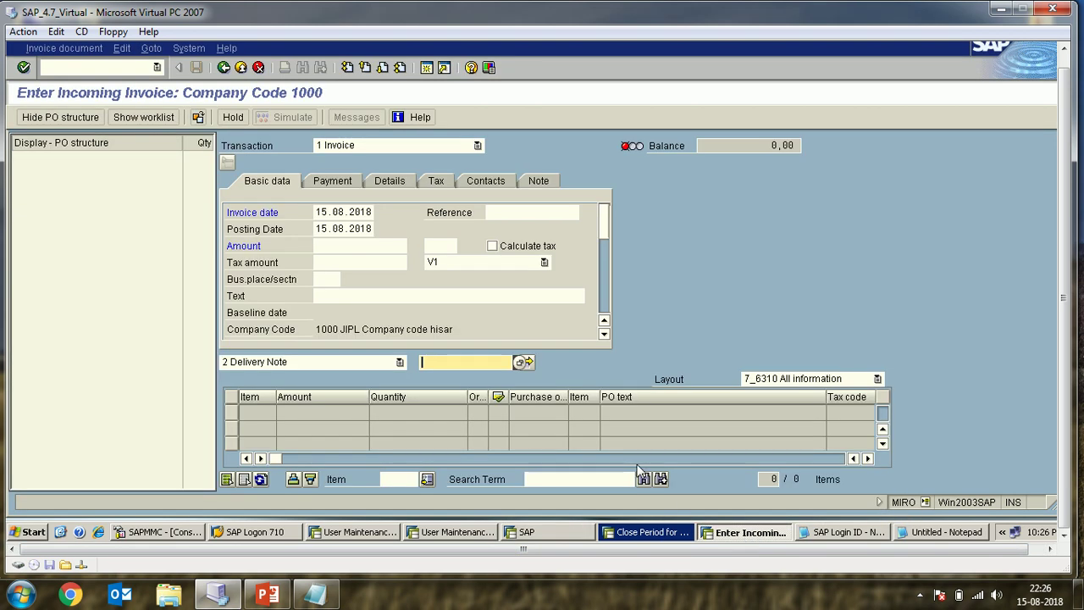
{"action": "type", "text": "M"}
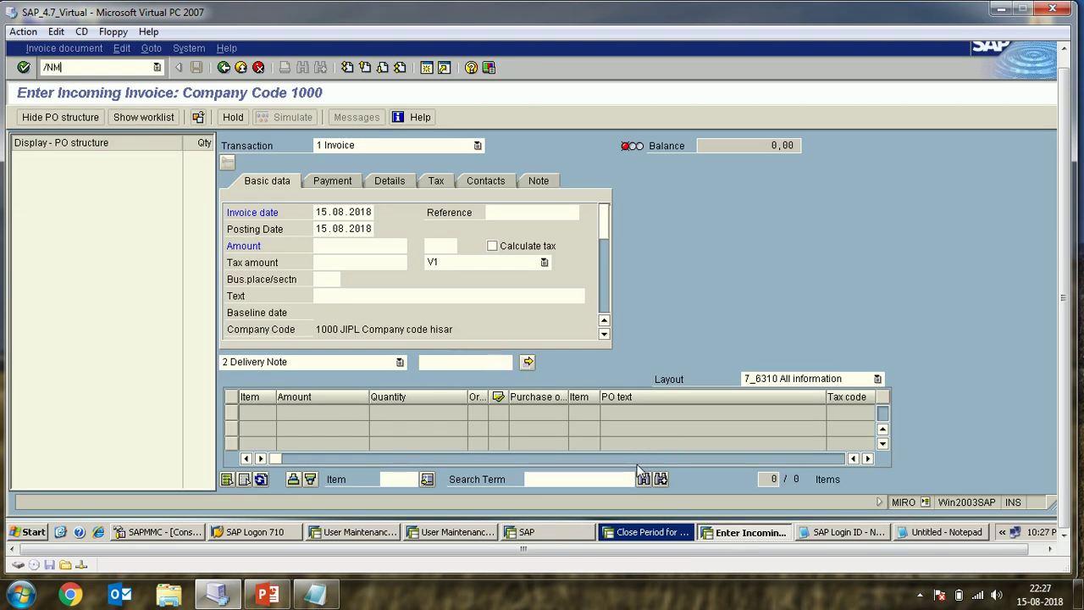
{"action": "type", "text": "IGO"}
{"action": "key", "text": "Return"}
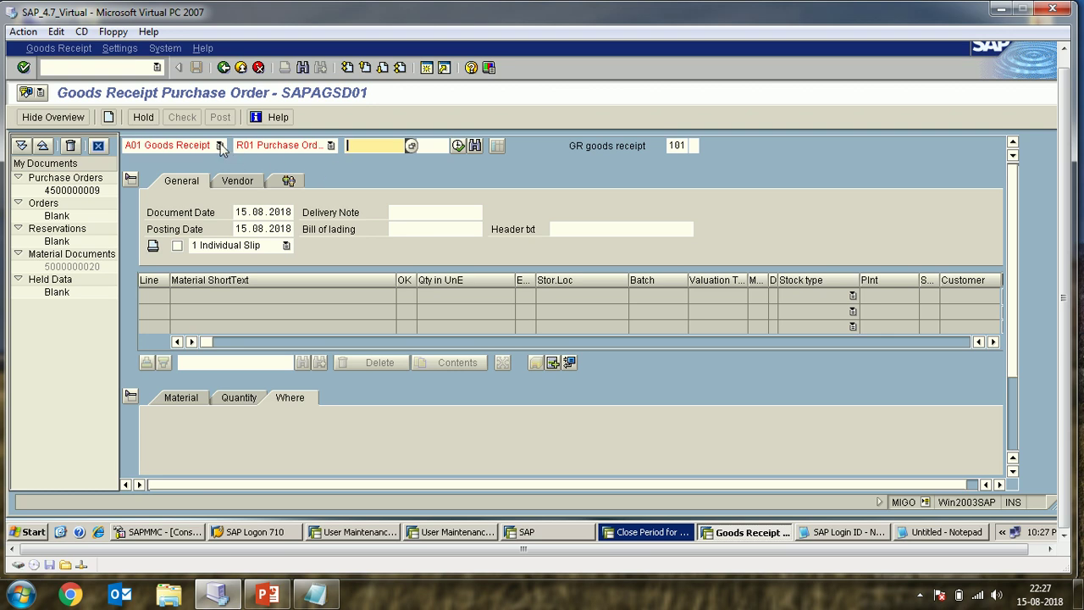
Leave the goods receipt and open the purchase order display transaction ME23N in its session.
{"action": "left_click", "coordinate": [131, 71]}
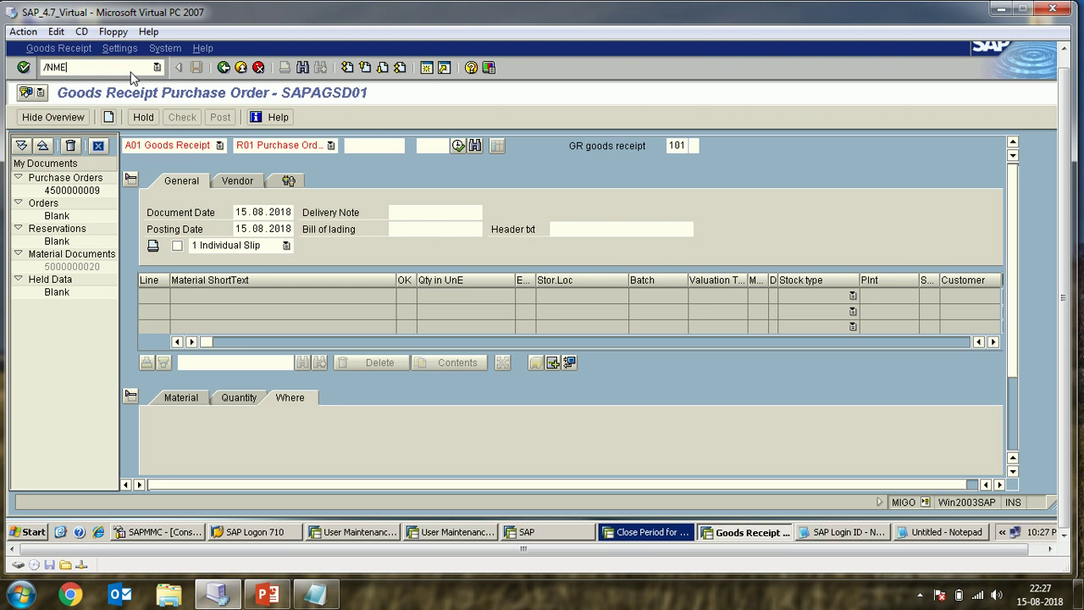
{"action": "key", "text": "Return"}
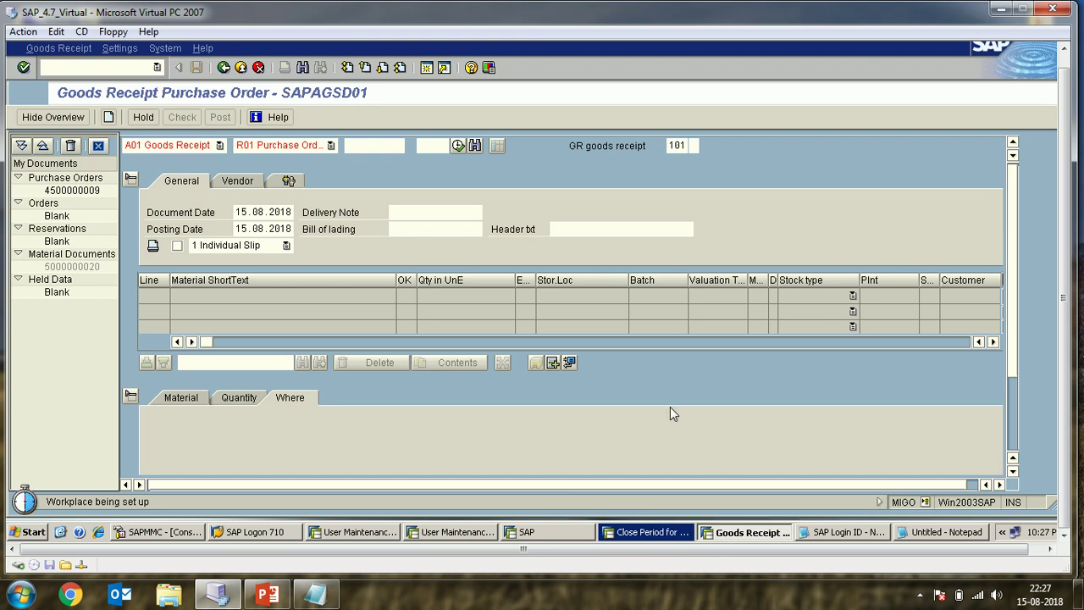
{"action": "left_click", "coordinate": [719, 533]}
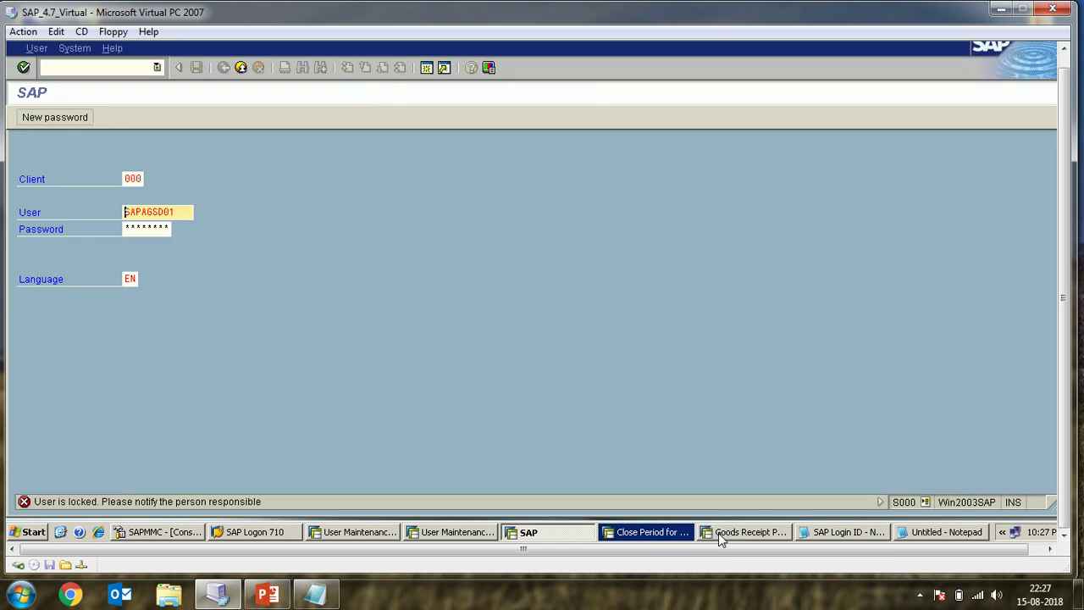
{"action": "left_click", "coordinate": [674, 534]}
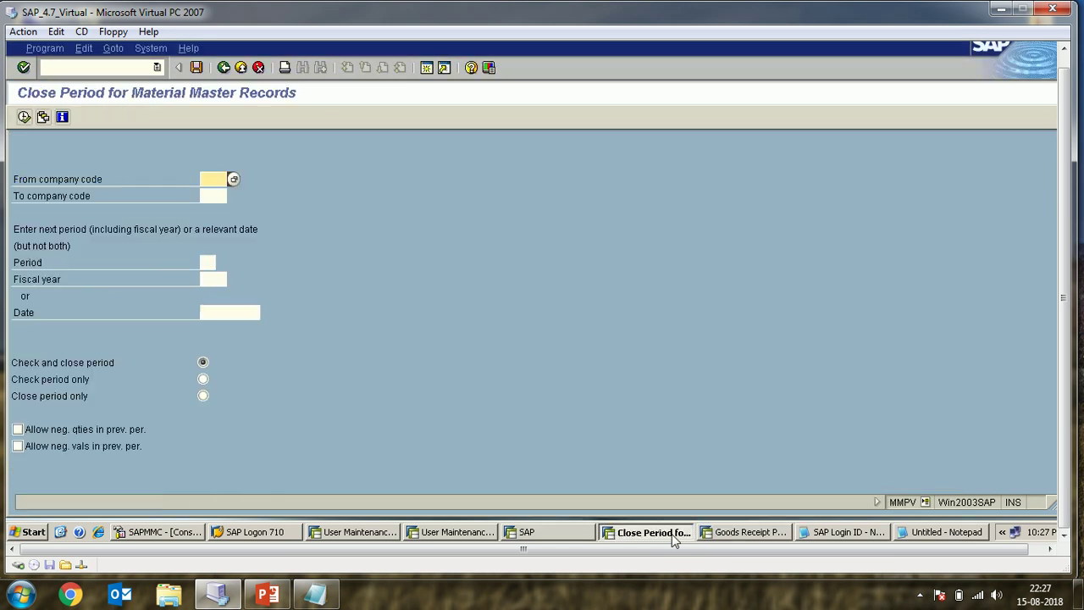
{"action": "left_click", "coordinate": [727, 534]}
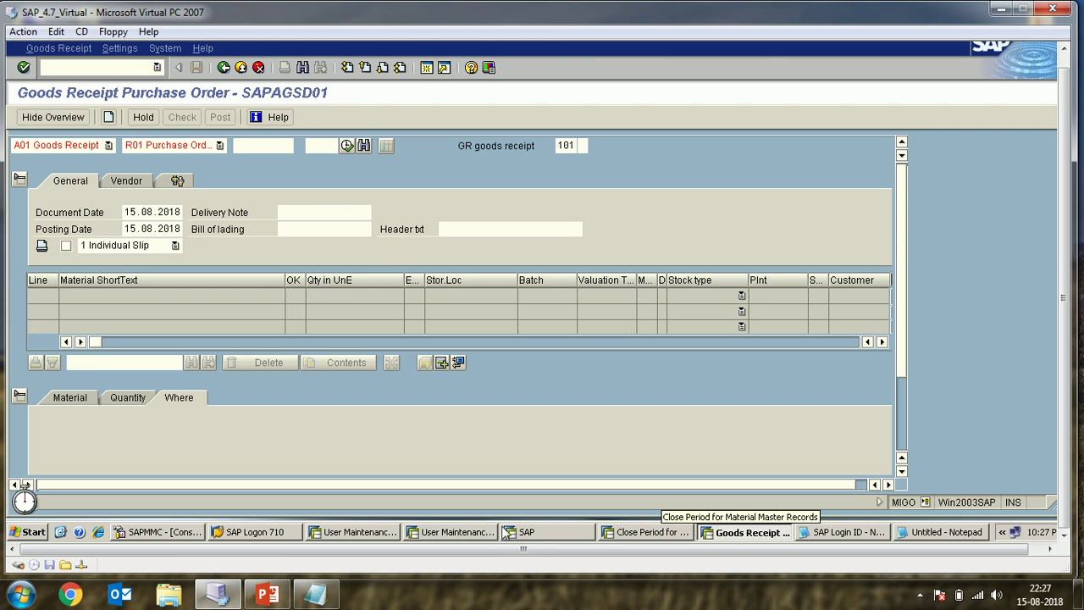
Replace the Close Period for Material Master Records transaction with the incoming invoice transaction MIRO.
{"action": "left_click", "coordinate": [682, 532]}
{"action": "type", "text": "/nmmpv"}
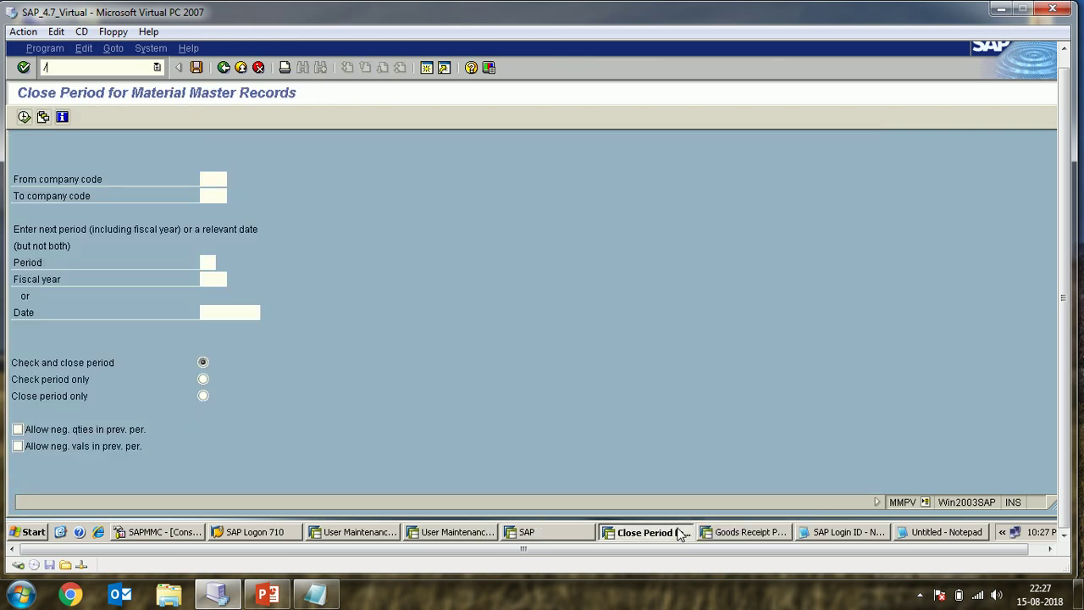
{"action": "key", "text": "Return"}
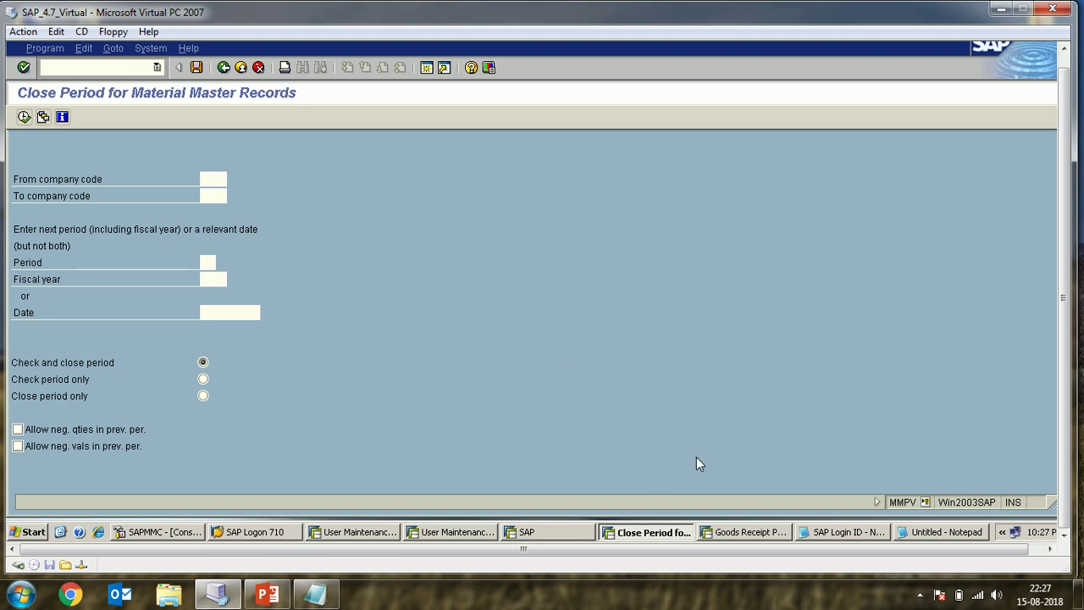
Switch to the displayed standard purchase order and check its document type options and order number.
{"action": "left_click", "coordinate": [749, 532]}
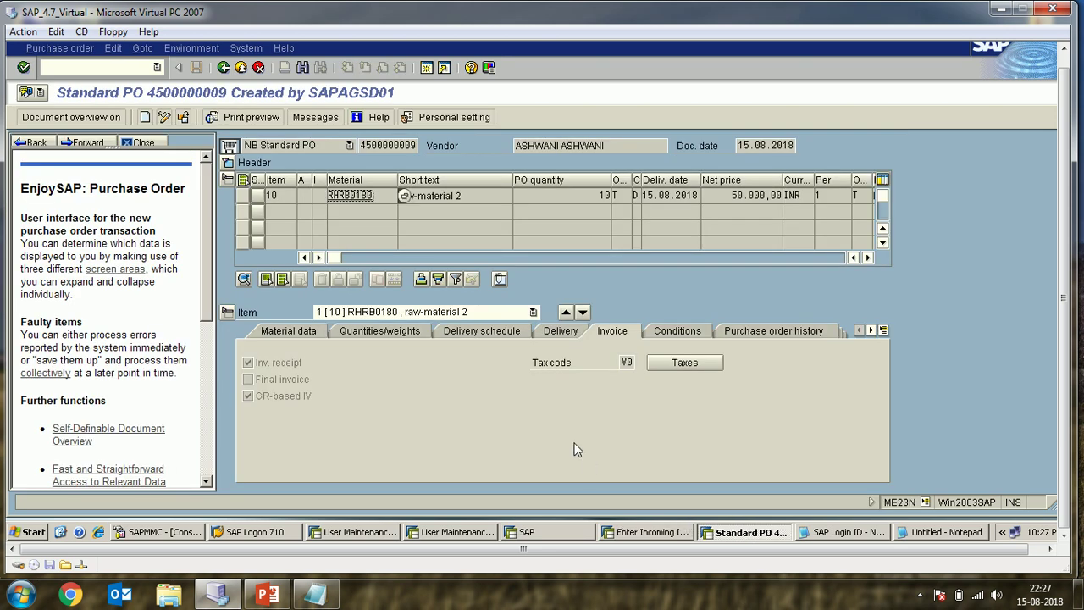
{"action": "left_click", "coordinate": [349, 145]}
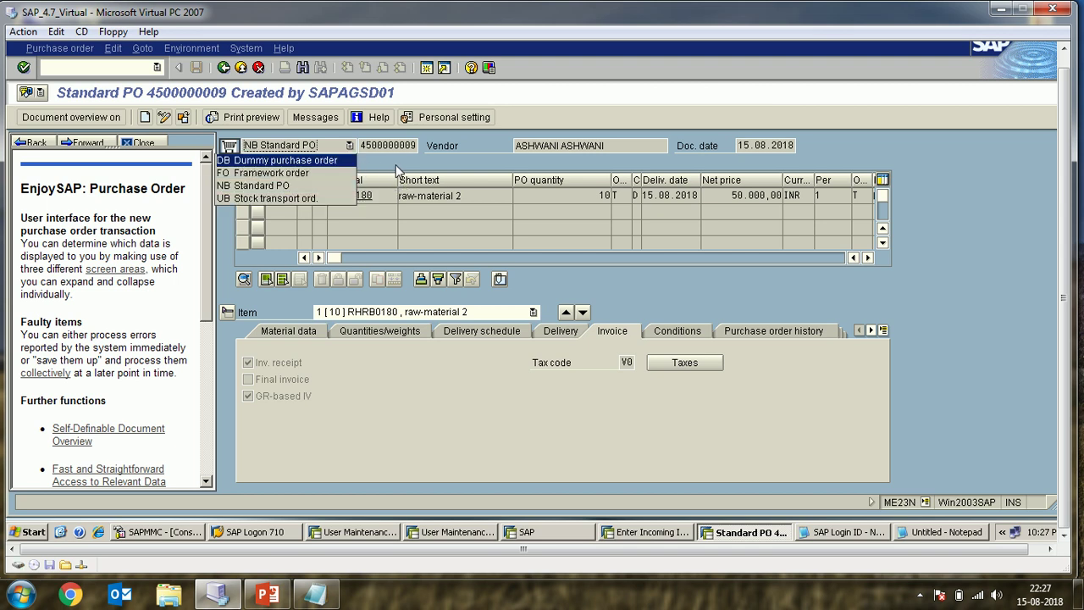
{"action": "left_click", "coordinate": [382, 153]}
{"action": "left_click_drag", "start_coordinate": [363, 146], "coordinate": [414, 148]}
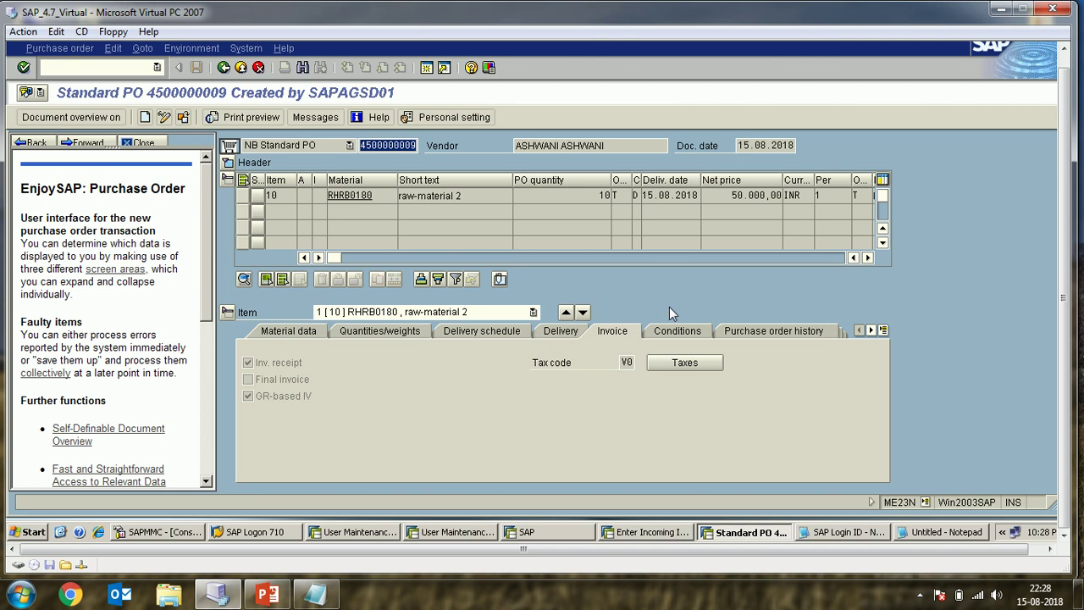
Display the goods receipt document from the purchase order history and highlight its delivery note number.
{"action": "left_click", "coordinate": [762, 335]}
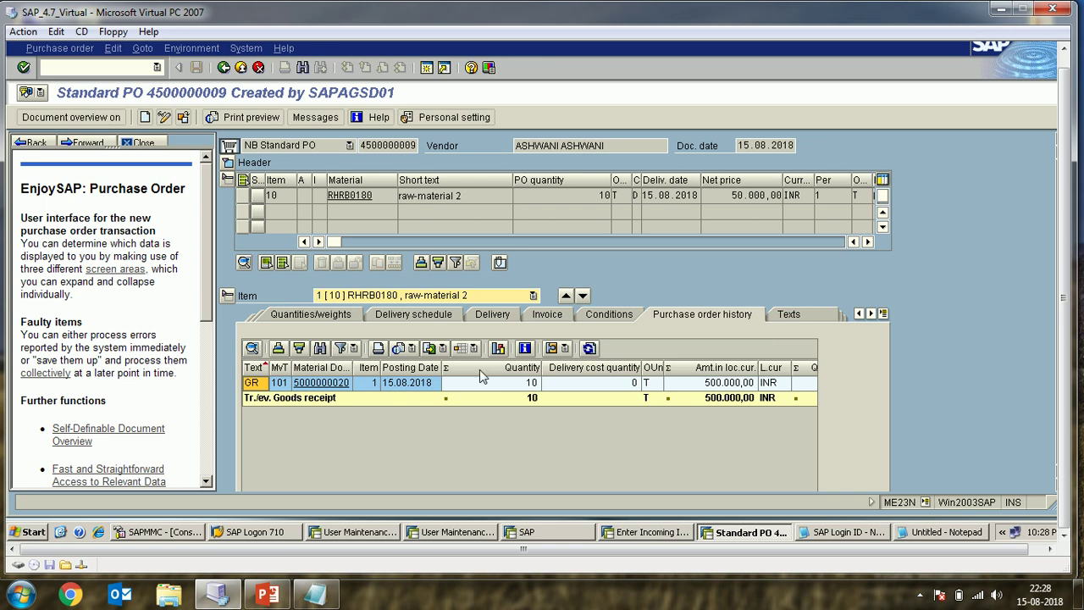
{"action": "left_click", "coordinate": [321, 389]}
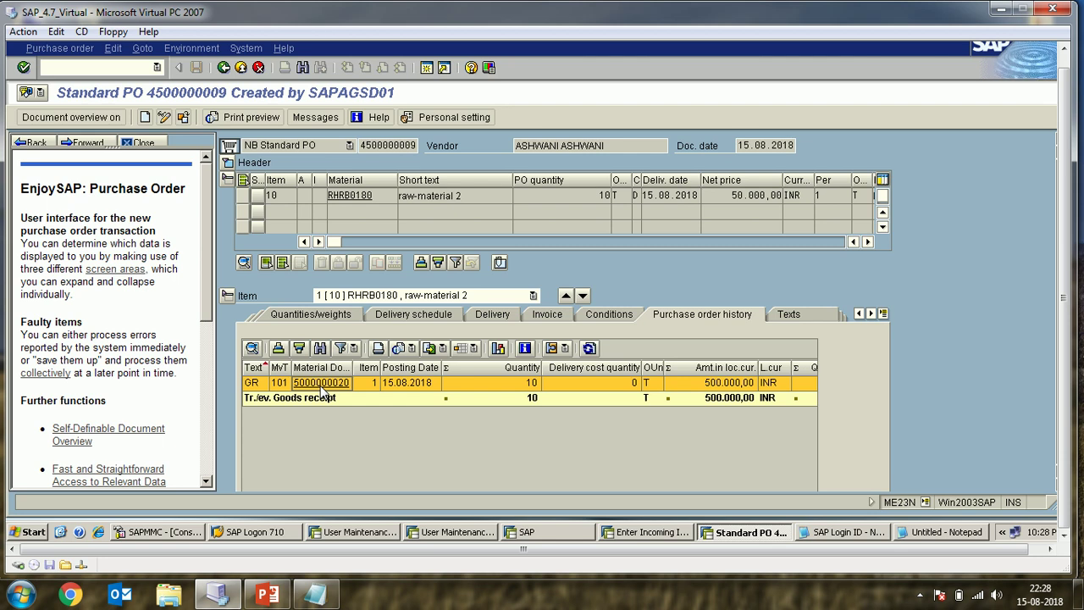
{"action": "left_click", "coordinate": [320, 386]}
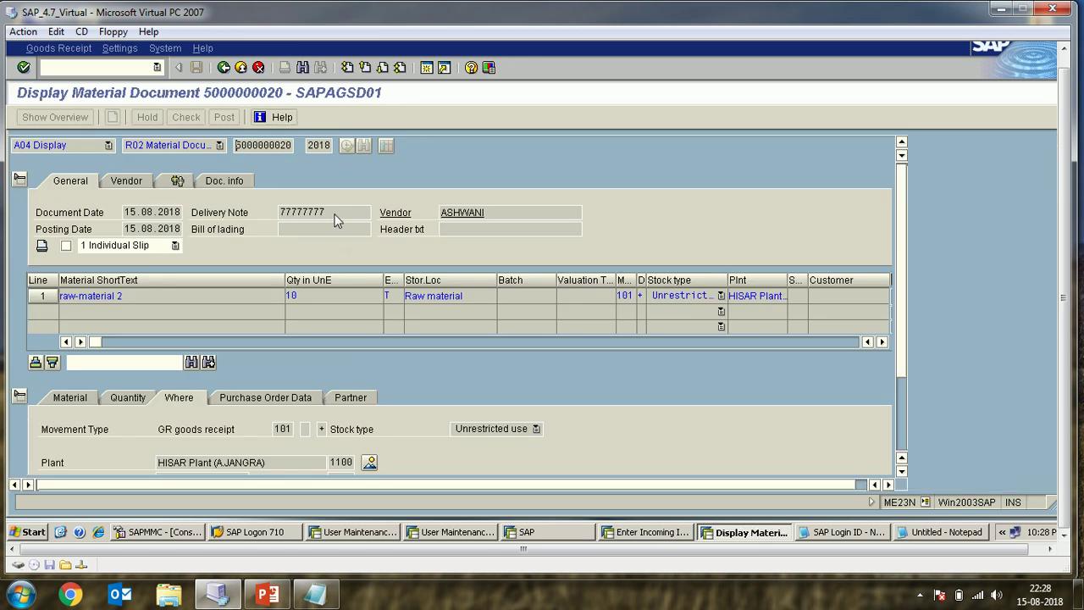
{"action": "left_click_drag", "start_coordinate": [330, 213], "coordinate": [277, 212]}
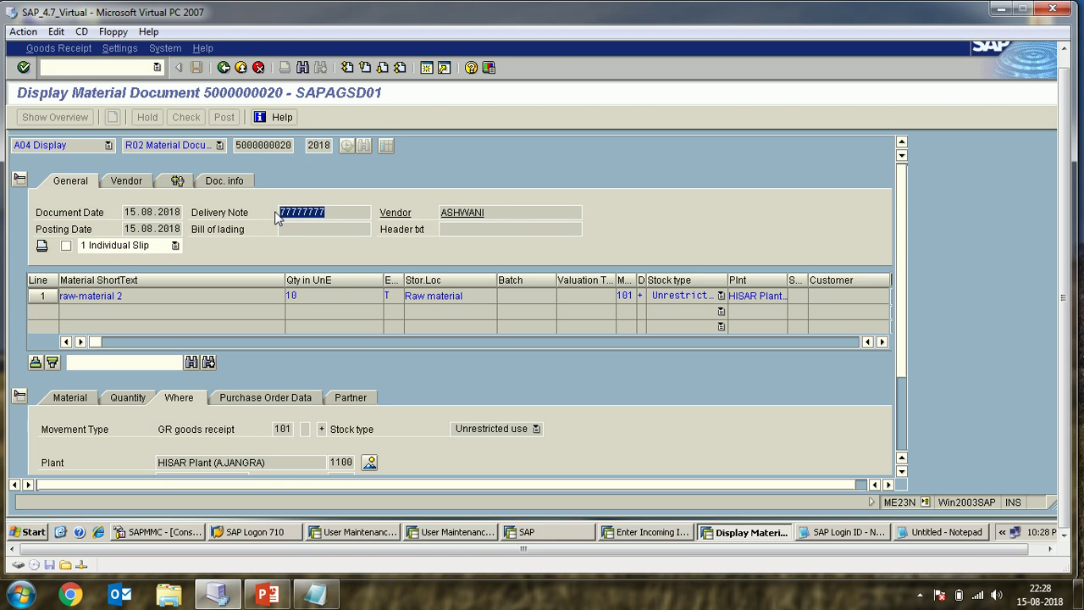
Switch to the incoming invoice session and set the invoice date to 15.08.2018.
{"action": "left_click", "coordinate": [651, 532]}
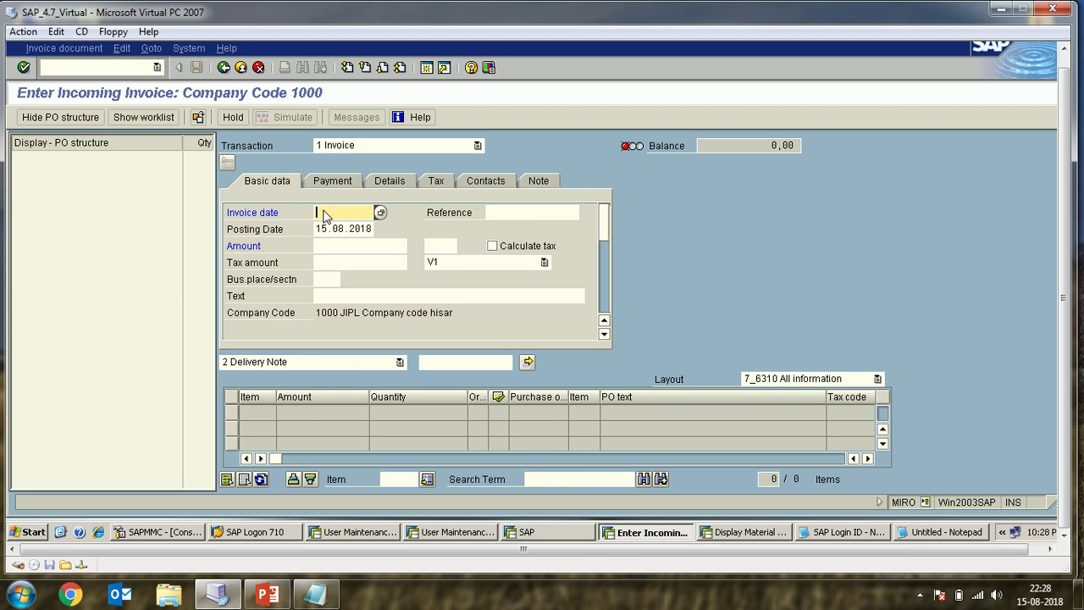
{"action": "type", "text": "15.08.201"}
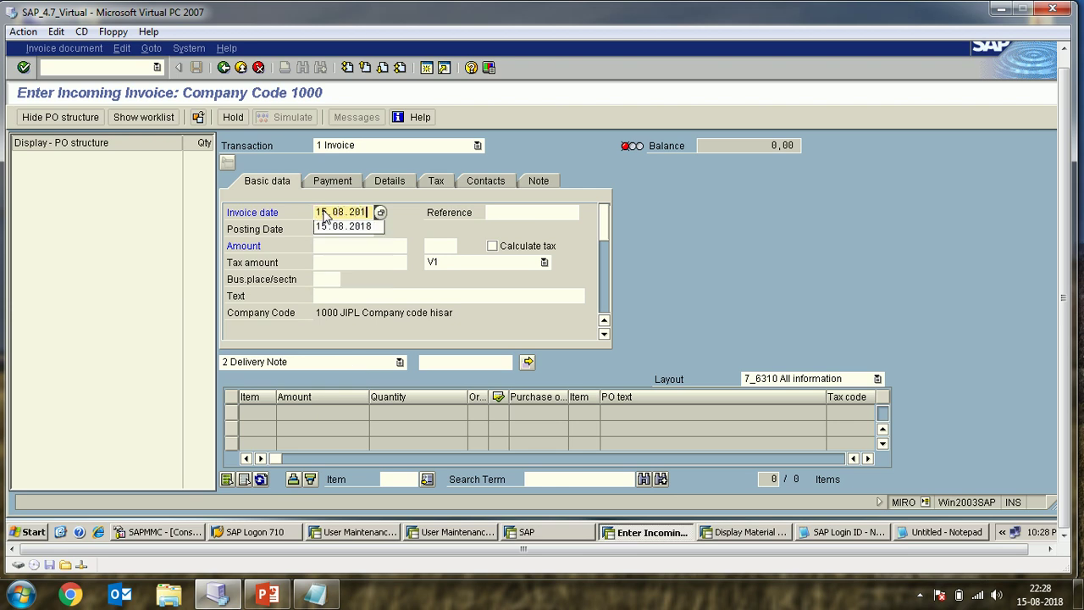
{"action": "type", "text": "8"}
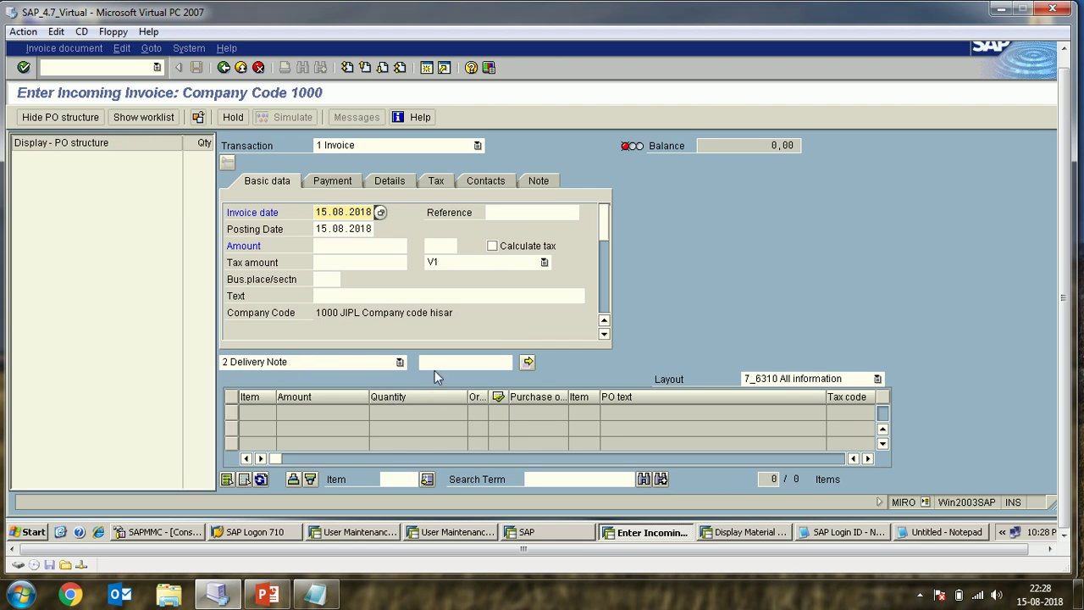
Enter delivery note 77777777 as the invoice's reference and load its items.
{"action": "left_click", "coordinate": [438, 367]}
{"action": "type", "text": "7"}
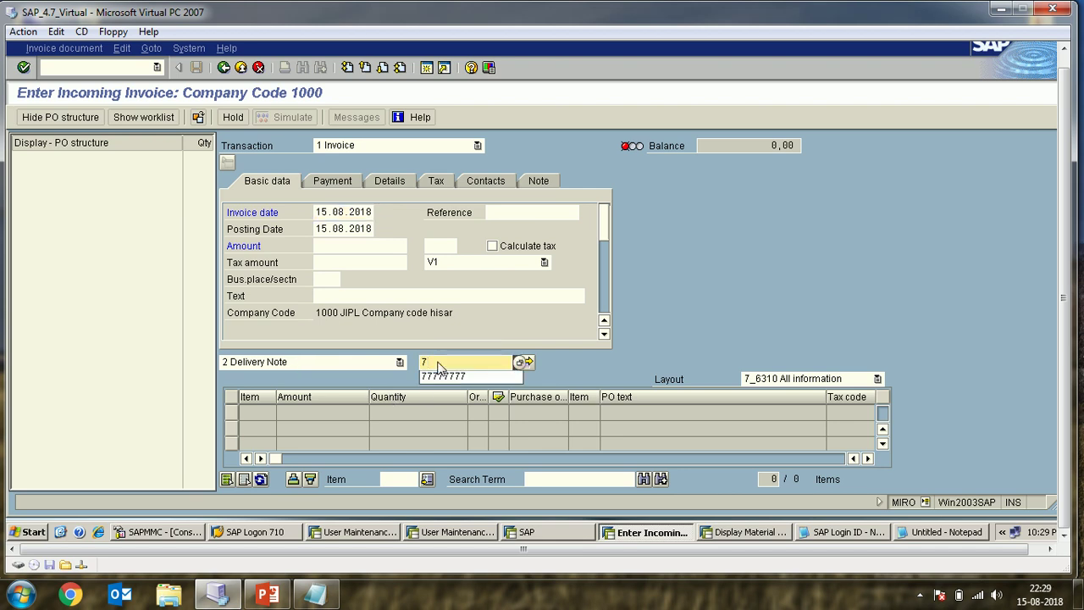
{"action": "type", "text": "7777777"}
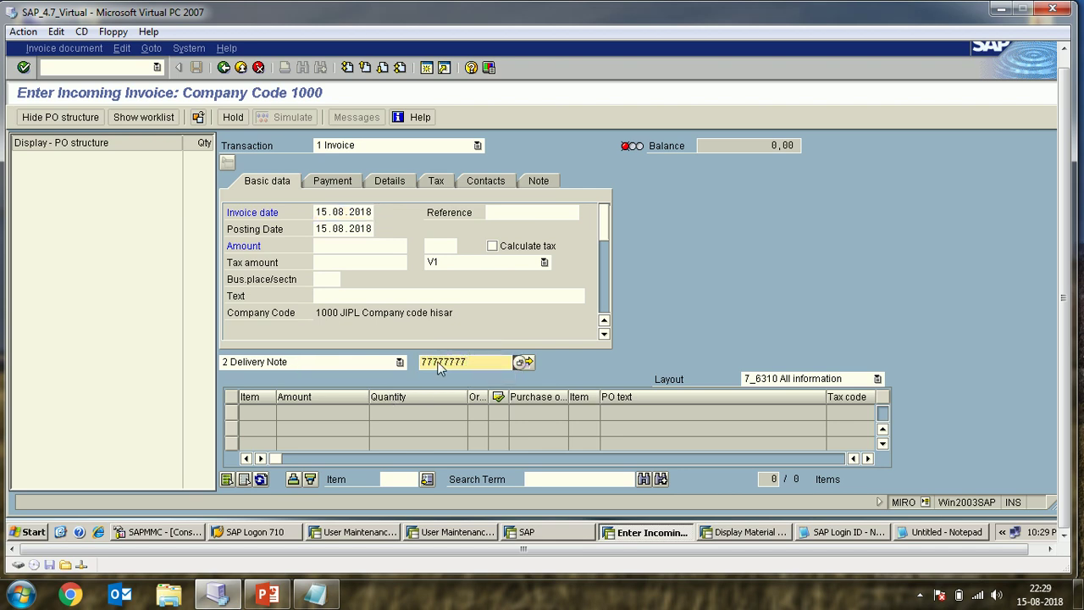
{"action": "key", "text": "Return"}
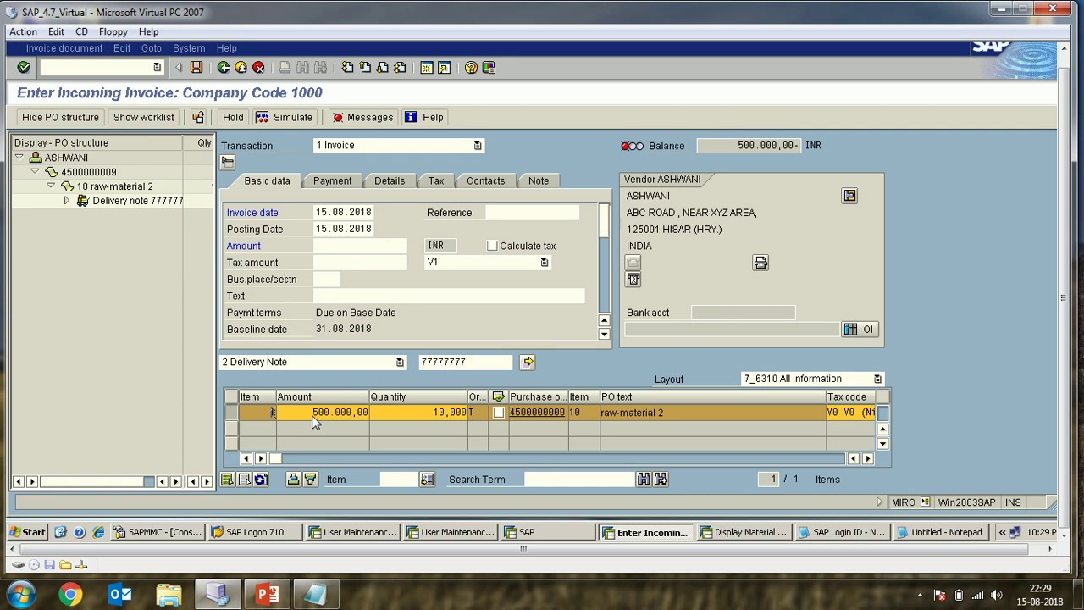
Highlight the item amount and set the invoice's tax code to V0 (Nil Input Tax).
{"action": "left_click_drag", "start_coordinate": [312, 416], "coordinate": [367, 417]}
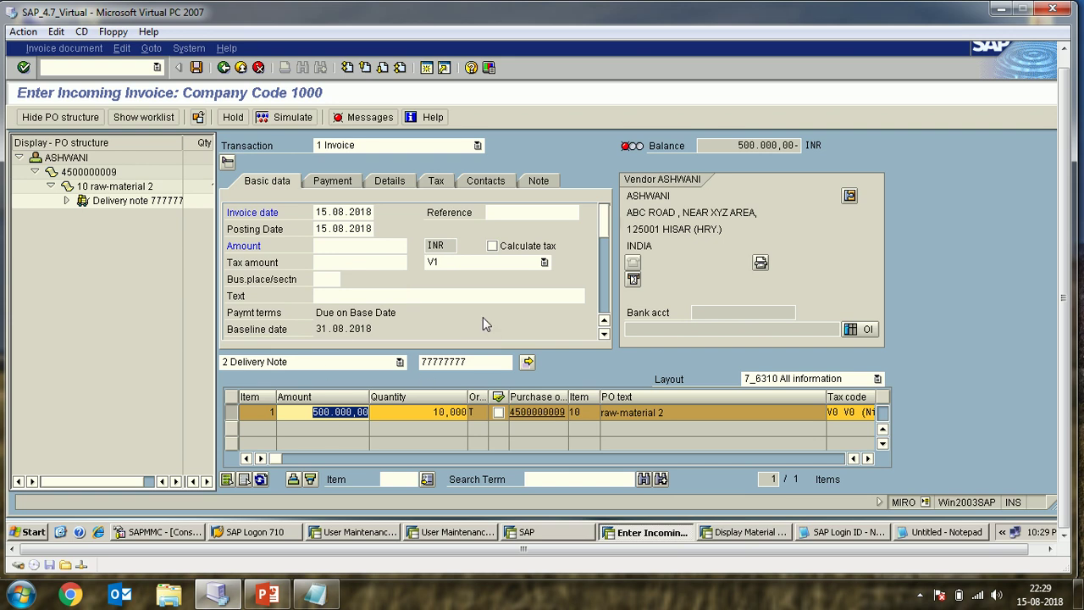
{"action": "left_click", "coordinate": [544, 263]}
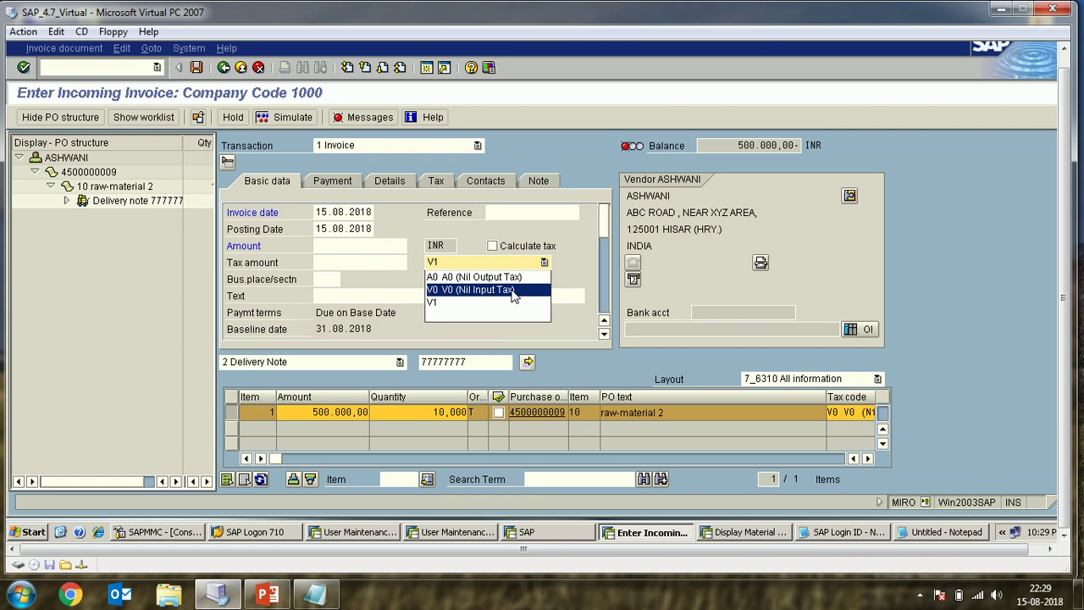
{"action": "left_click", "coordinate": [513, 290]}
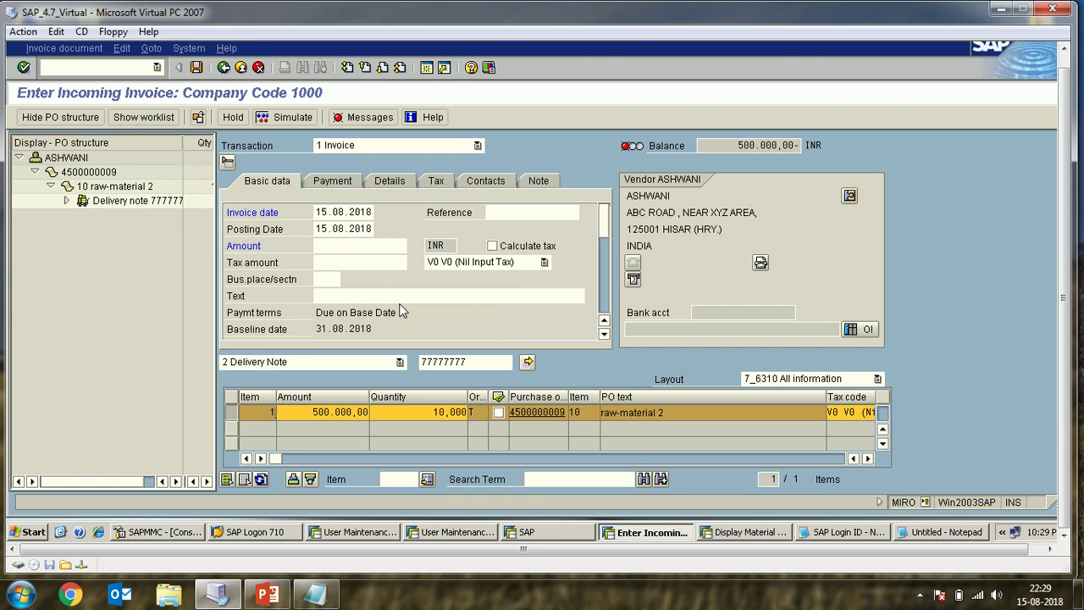
Copy the item amount 500.000,00 into the invoice's header amount and confirm the entry.
{"action": "left_click", "coordinate": [339, 247]}
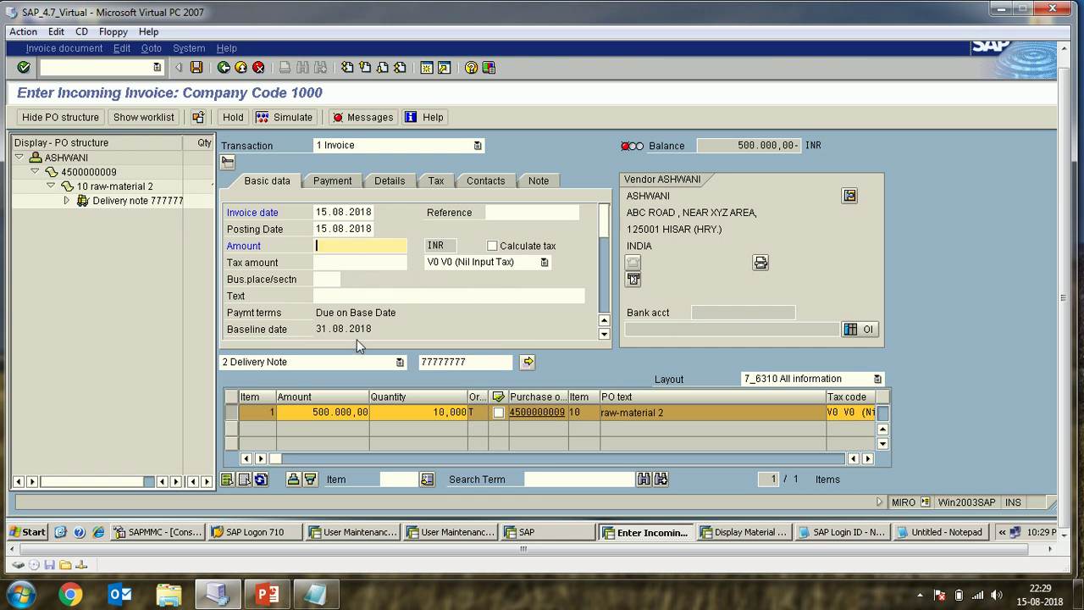
{"action": "double_click", "coordinate": [306, 409]}
{"action": "key", "text": "ctrl+c"}
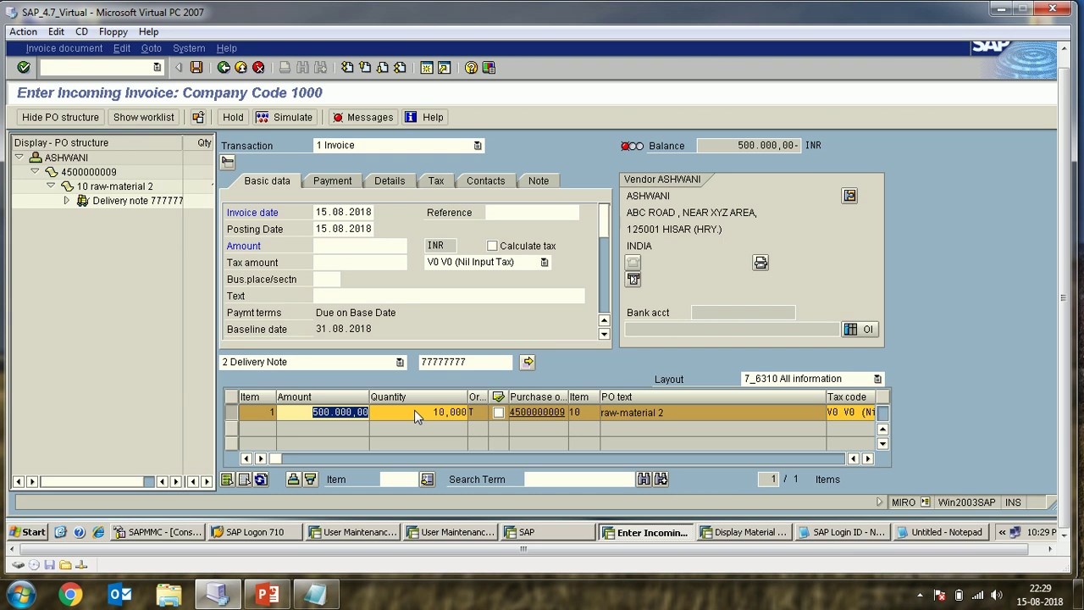
{"action": "left_click", "coordinate": [414, 410]}
{"action": "left_click", "coordinate": [335, 247]}
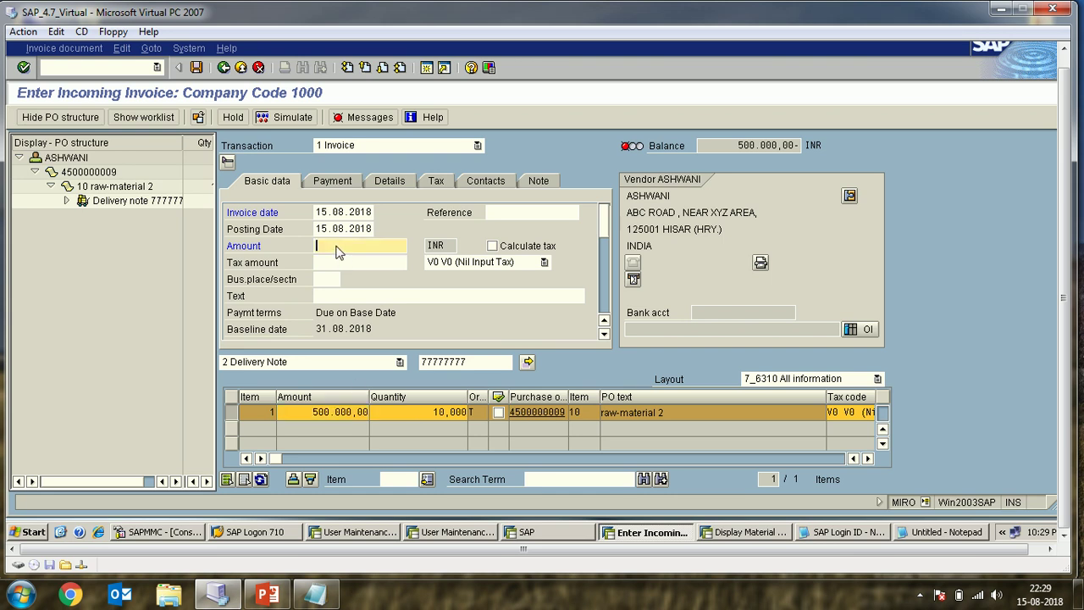
{"action": "key", "text": "ctrl+v"}
{"action": "key", "text": "Return"}
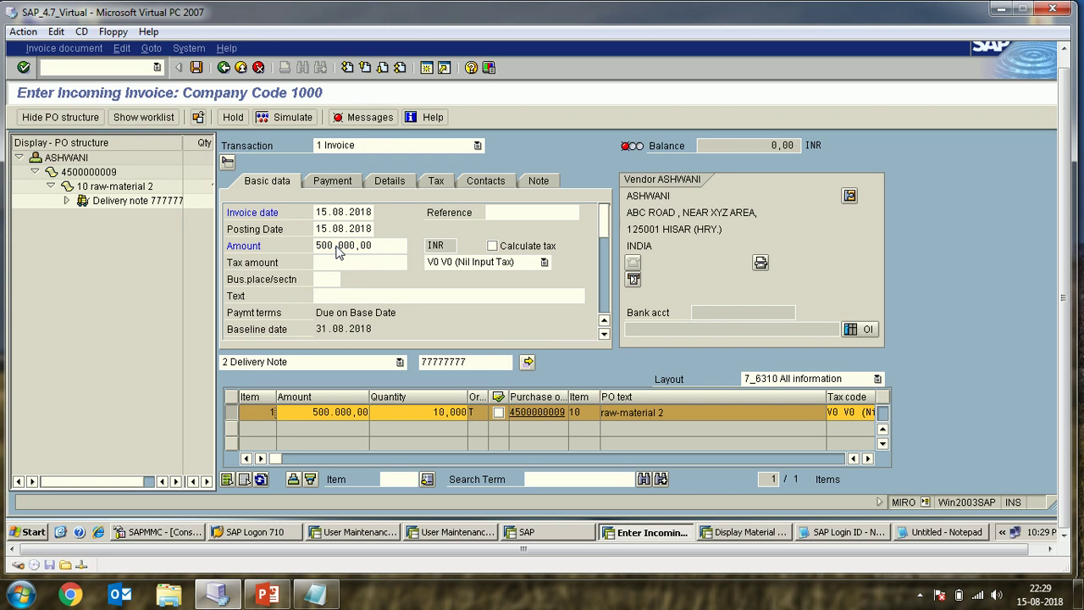
Highlight the balance, copy the header amount, clear it and confirm to recalculate the invoice balance.
{"action": "double_click", "coordinate": [778, 148]}
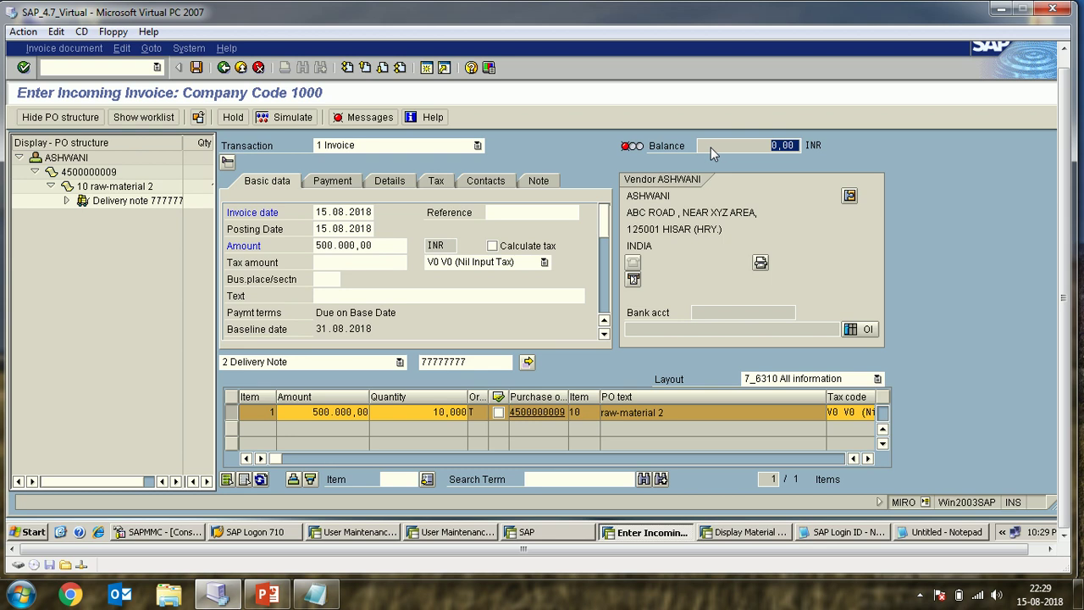
{"action": "double_click", "coordinate": [382, 251]}
{"action": "key", "text": "ctrl+c"}
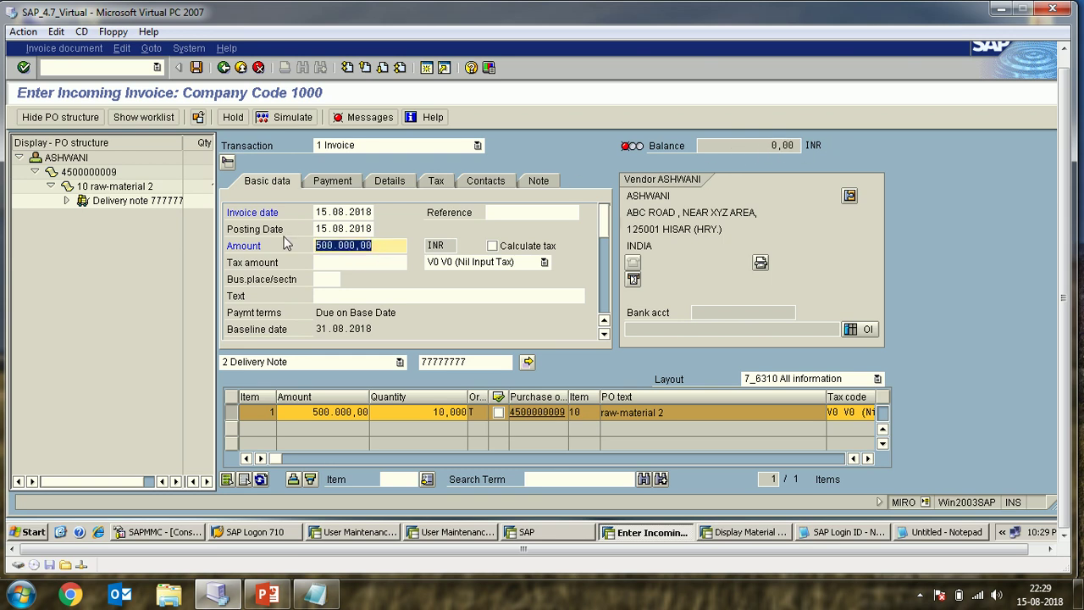
{"action": "key", "text": "Delete"}
{"action": "key", "text": "Return"}
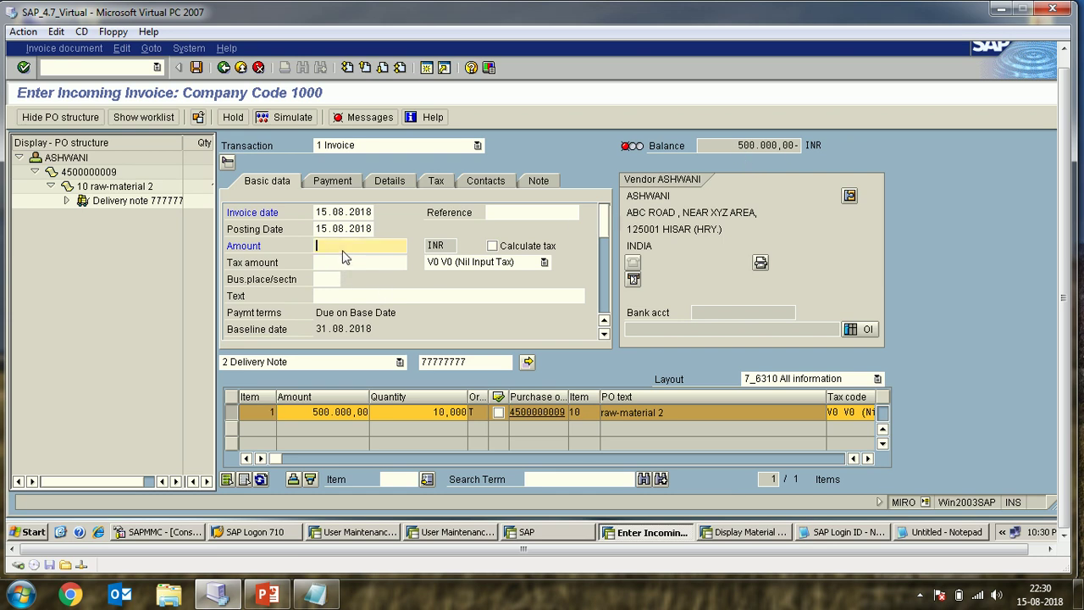
Paste 500.000,00 back into the invoice's header amount and confirm the entry.
{"action": "key", "text": "ctrl+v"}
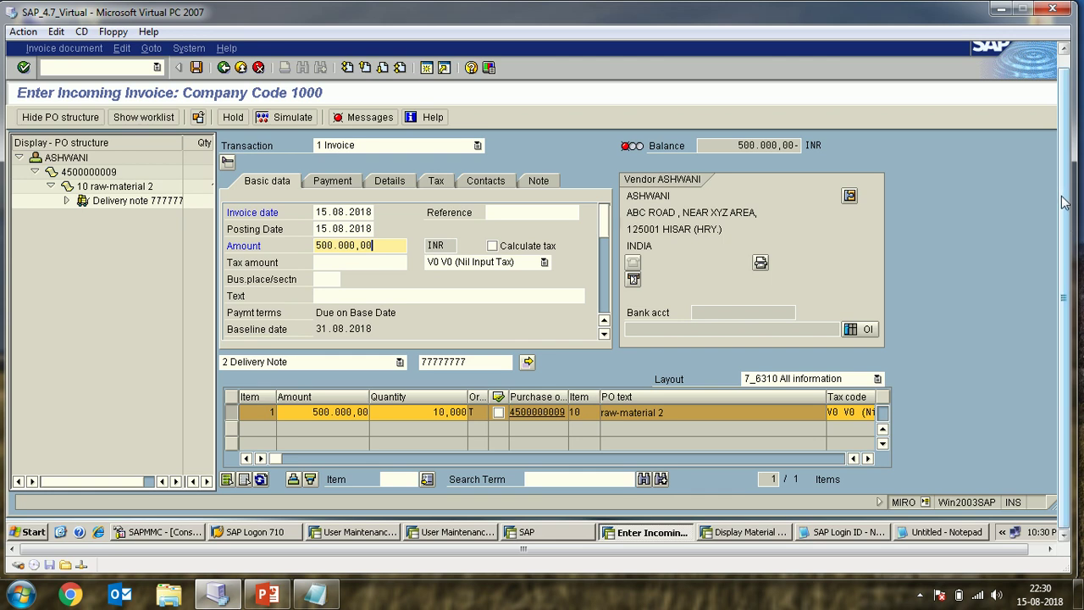
{"action": "scroll", "coordinate": [1063, 191], "scroll_direction": "up", "scroll_amount": 1}
{"action": "scroll", "coordinate": [1064, 192], "scroll_direction": "up", "scroll_amount": 1}
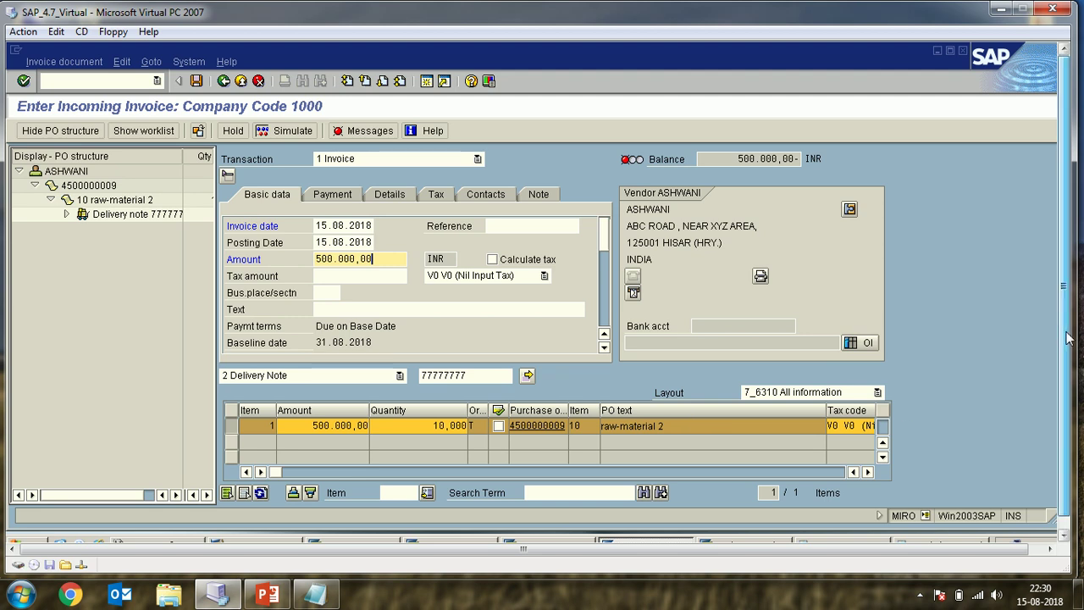
{"action": "left_click", "coordinate": [1066, 398]}
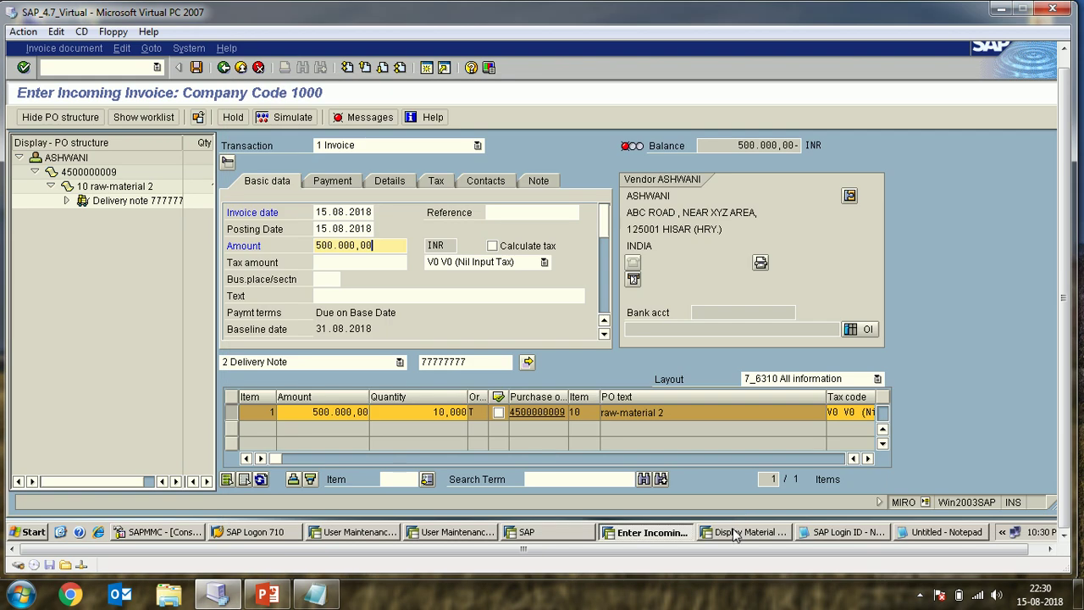
{"action": "key", "text": "Return"}
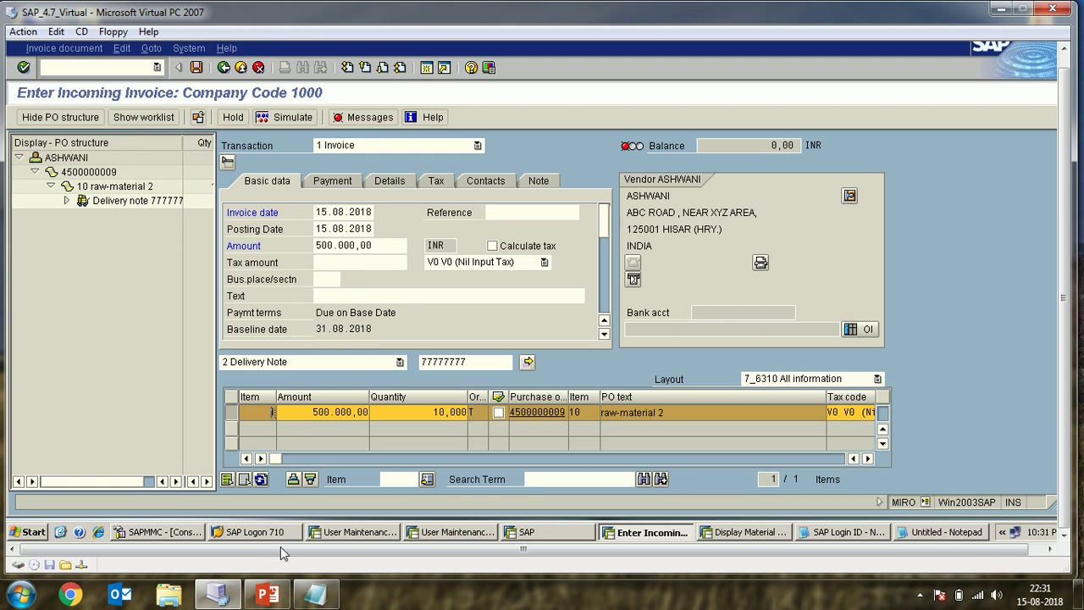
Look briefly at the PowerPoint window and return to the invoice's Text field.
{"action": "left_click", "coordinate": [267, 598]}
{"action": "left_click", "coordinate": [268, 597]}
{"action": "left_click", "coordinate": [328, 298]}
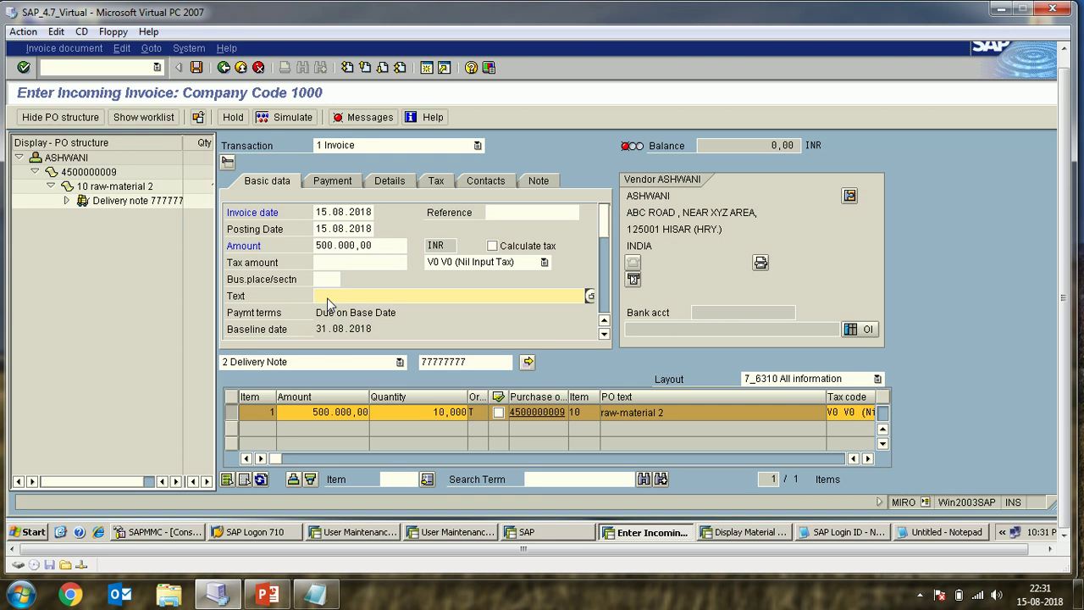
Enter "purchase product 50000" as the invoice text and try to simulate the posting.
{"action": "left_click", "coordinate": [326, 300]}
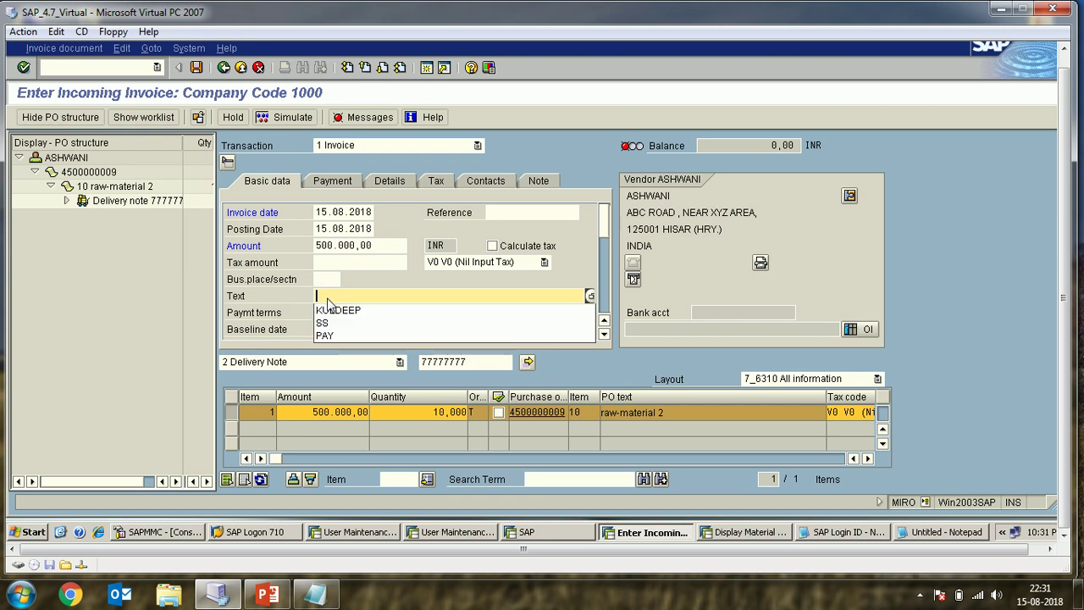
{"action": "type", "text": "purchas"}
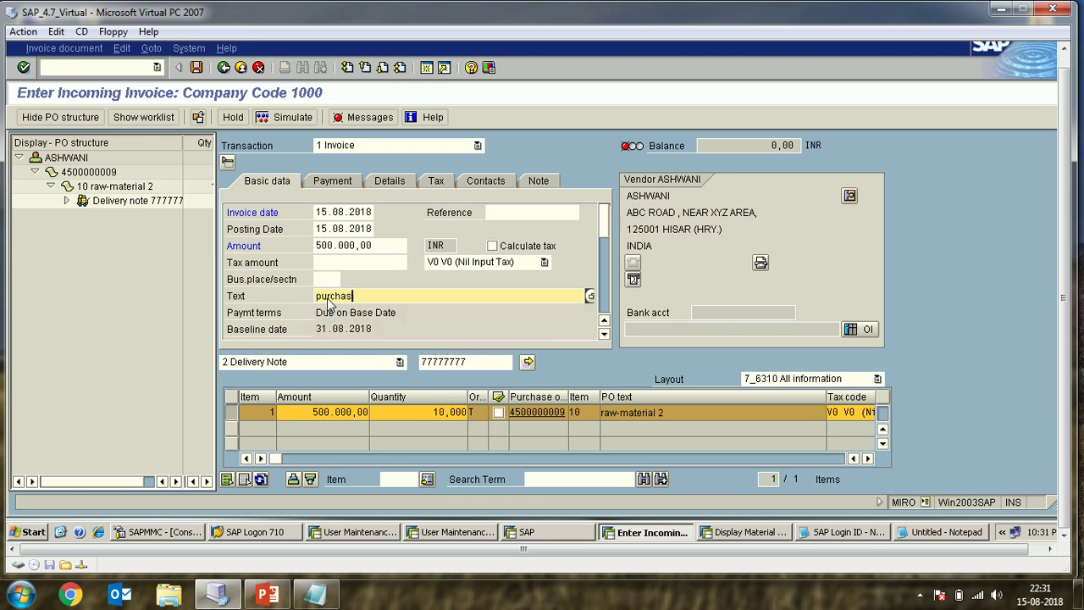
{"action": "type", "text": "e"}
{"action": "type", "text": " produ"}
{"action": "type", "text": "ct from"}
{"action": "key", "text": "BackSpace"}
{"action": "key", "text": "BackSpace"}
{"action": "key", "text": "BackSpace"}
{"action": "key", "text": "BackSpace"}
{"action": "key", "text": "BackSpace"}
{"action": "type", "text": "20"}
{"action": "key", "text": "BackSpace"}
{"action": "key", "text": "BackSpace"}
{"action": "type", "text": "50000"}
{"action": "key", "text": "Return"}
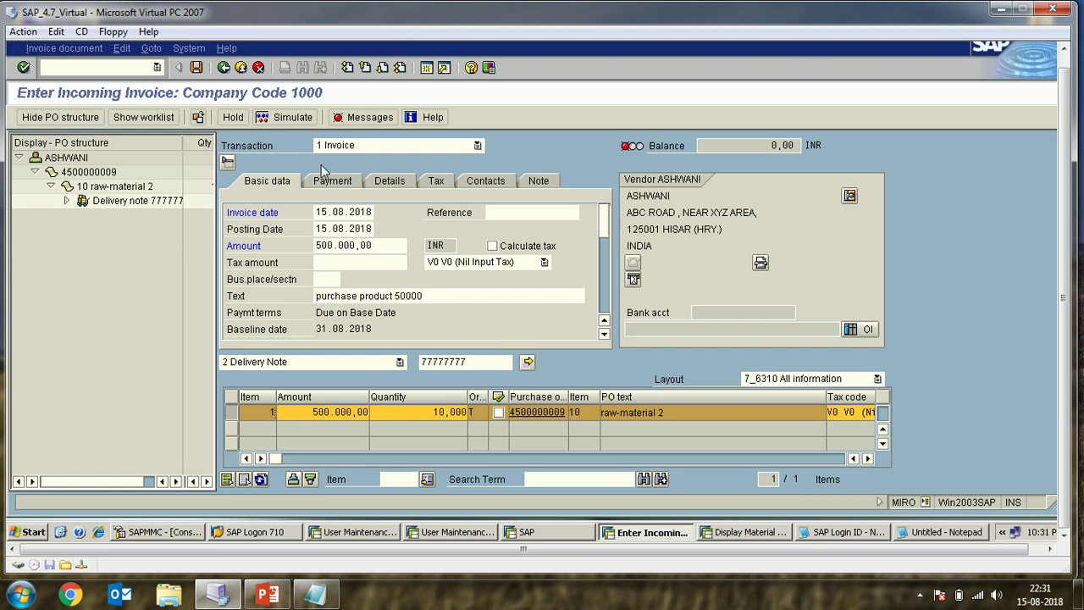
{"action": "left_click", "coordinate": [292, 117]}
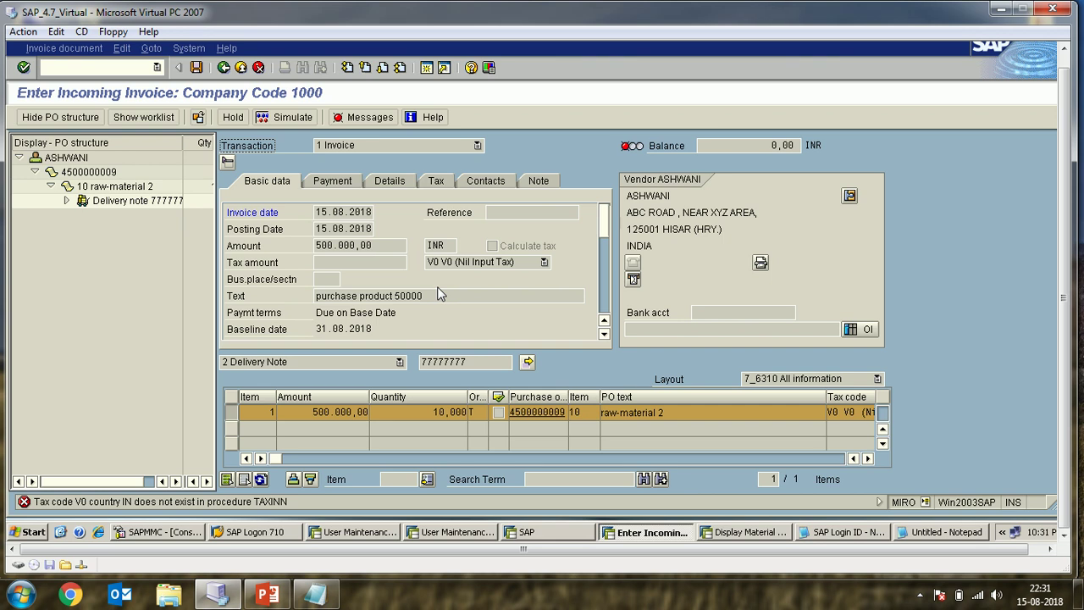
{"action": "key", "text": "Return"}
Restart the incoming invoice transaction with /NMIRO and set the invoice date to 15.08.2018.
{"action": "left_click", "coordinate": [156, 68]}
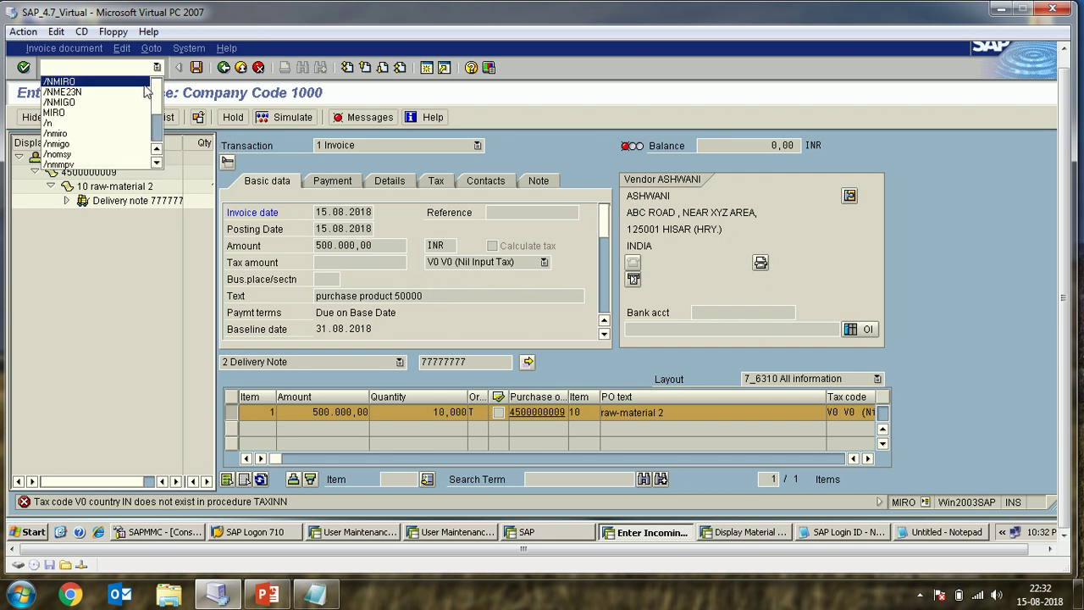
{"action": "left_click", "coordinate": [140, 94]}
{"action": "key", "text": "Return"}
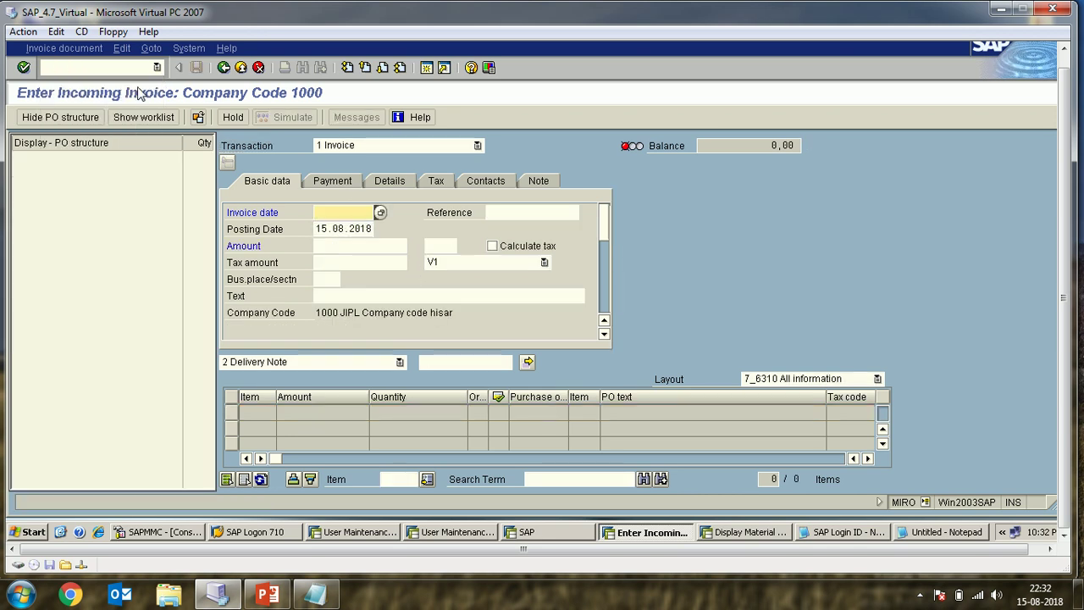
{"action": "type", "text": "15."}
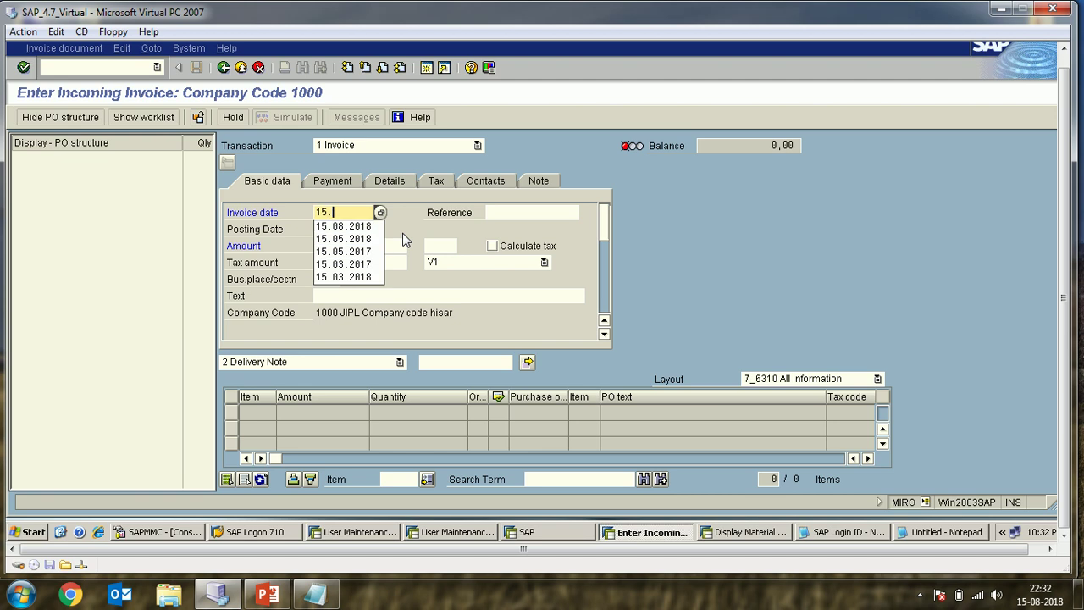
{"action": "key", "text": "Down"}
{"action": "key", "text": "Return"}
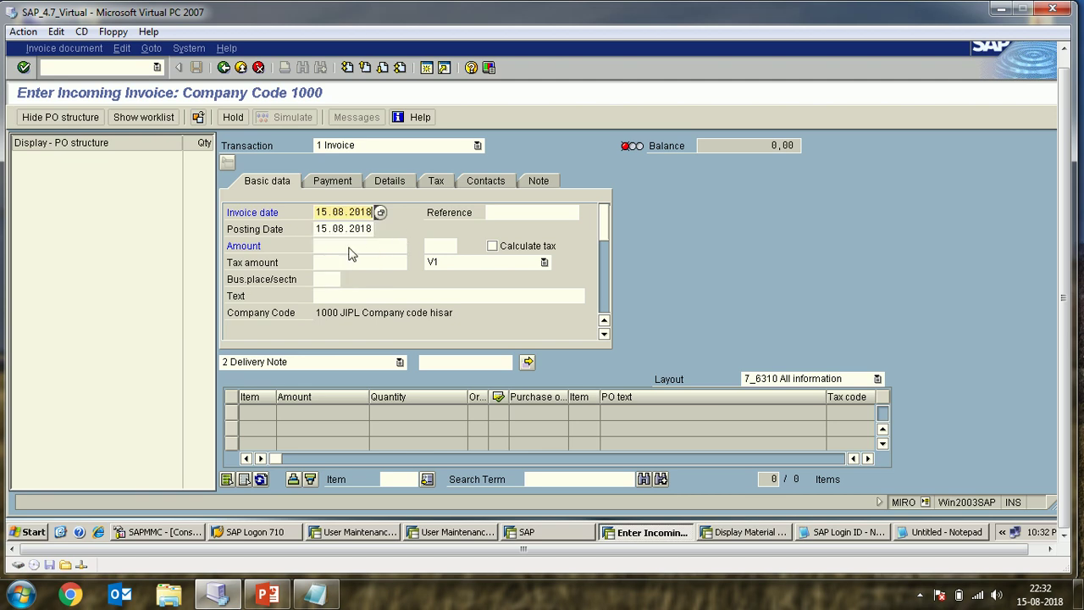
{"action": "key", "text": "Return"}
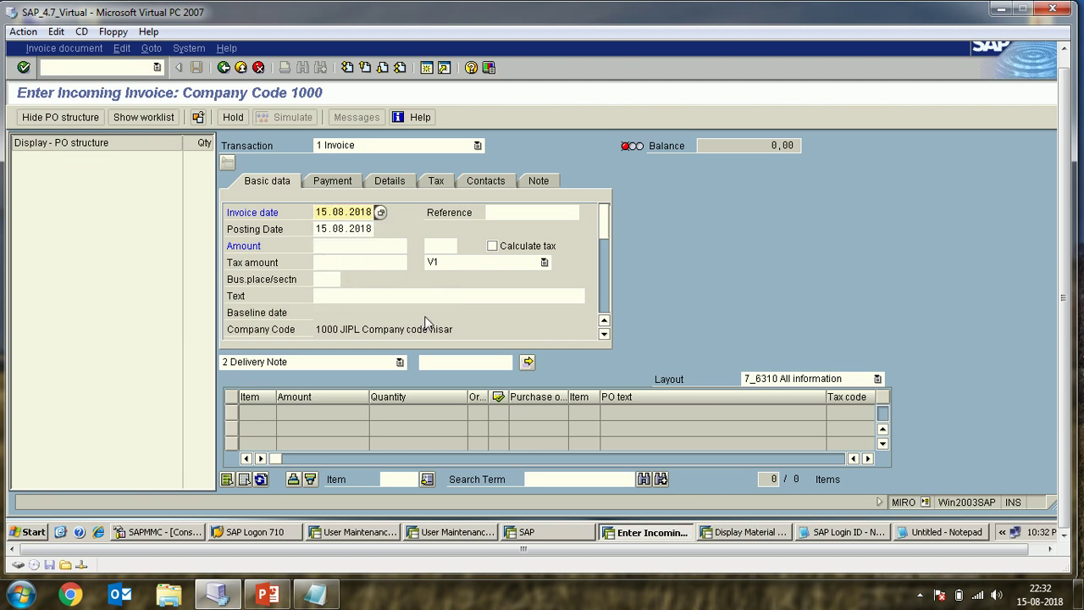
Load the invoice item from delivery note 77777777.
{"action": "left_click", "coordinate": [424, 363]}
{"action": "type", "text": "77"}
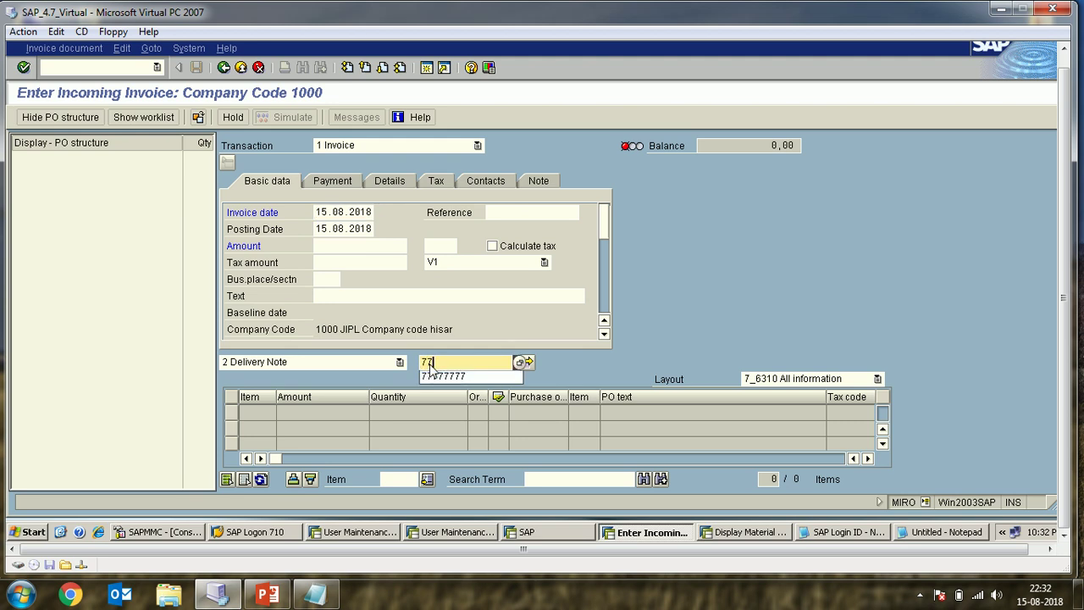
{"action": "key", "text": "Down"}
{"action": "key", "text": "Return"}
{"action": "key", "text": "Return"}
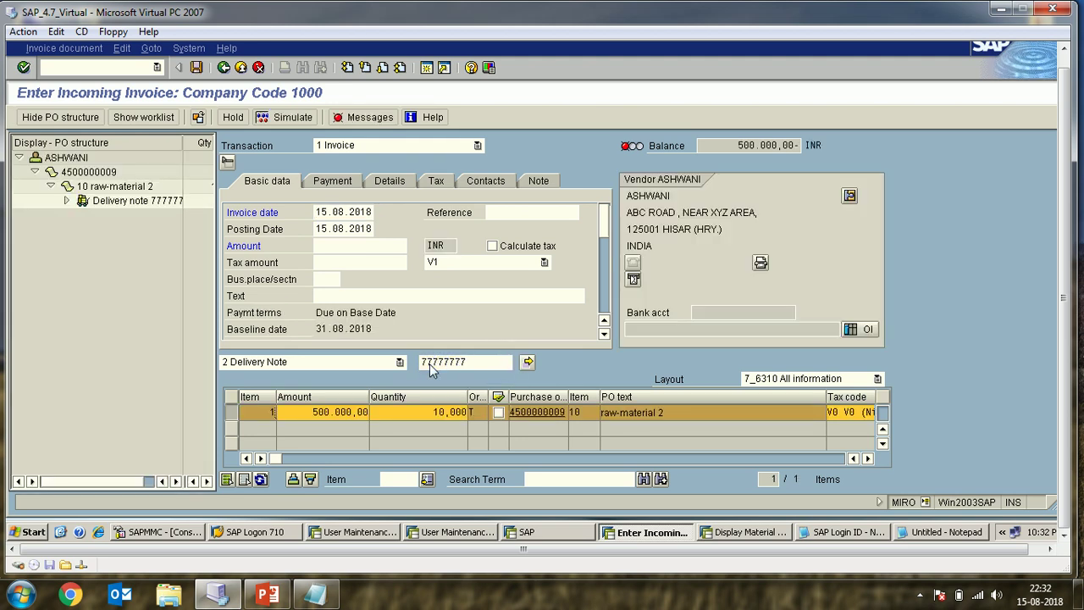
Copy the raw-material 2 item's amount, 500.000,00, into the new invoice's header amount and confirm it.
{"action": "left_click", "coordinate": [306, 413]}
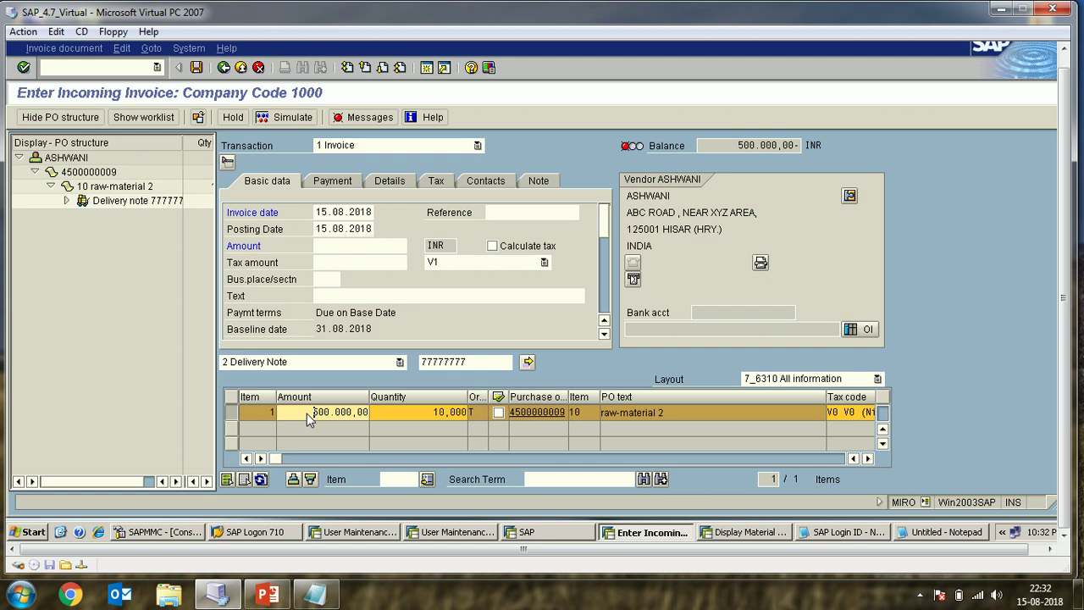
{"action": "left_click_drag", "start_coordinate": [306, 414], "coordinate": [399, 414]}
{"action": "key", "text": "ctrl+c"}
{"action": "left_click", "coordinate": [321, 246]}
{"action": "key", "text": "ctrl+v"}
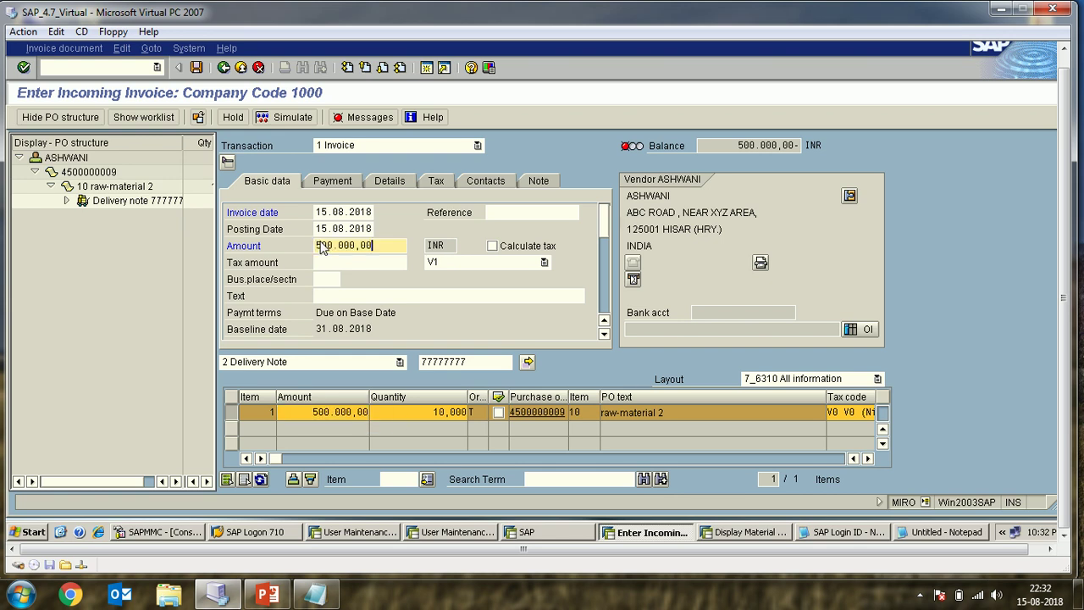
{"action": "key", "text": "Return"}
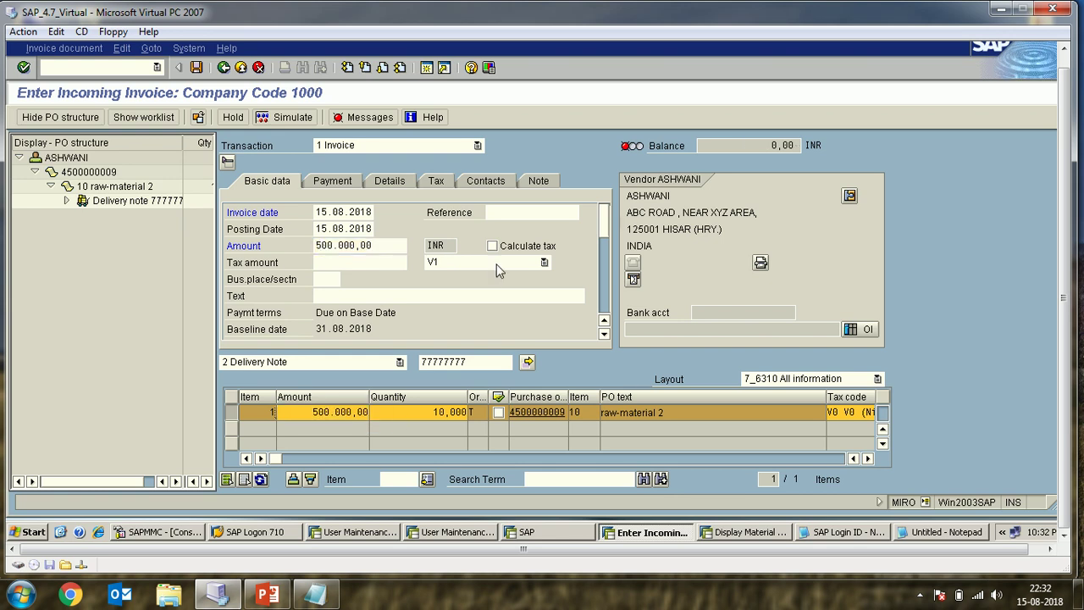
Set the invoice's tax code to V0 (Nil Input Tax) and enable Calculate tax.
{"action": "left_click", "coordinate": [496, 264]}
{"action": "left_click", "coordinate": [489, 293]}
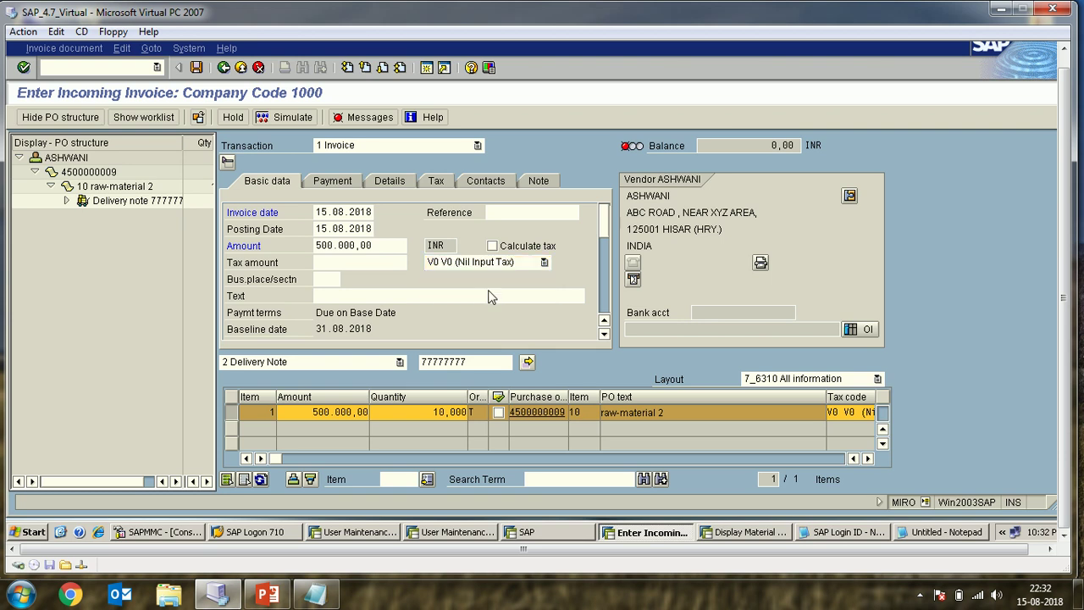
{"action": "left_click", "coordinate": [493, 246]}
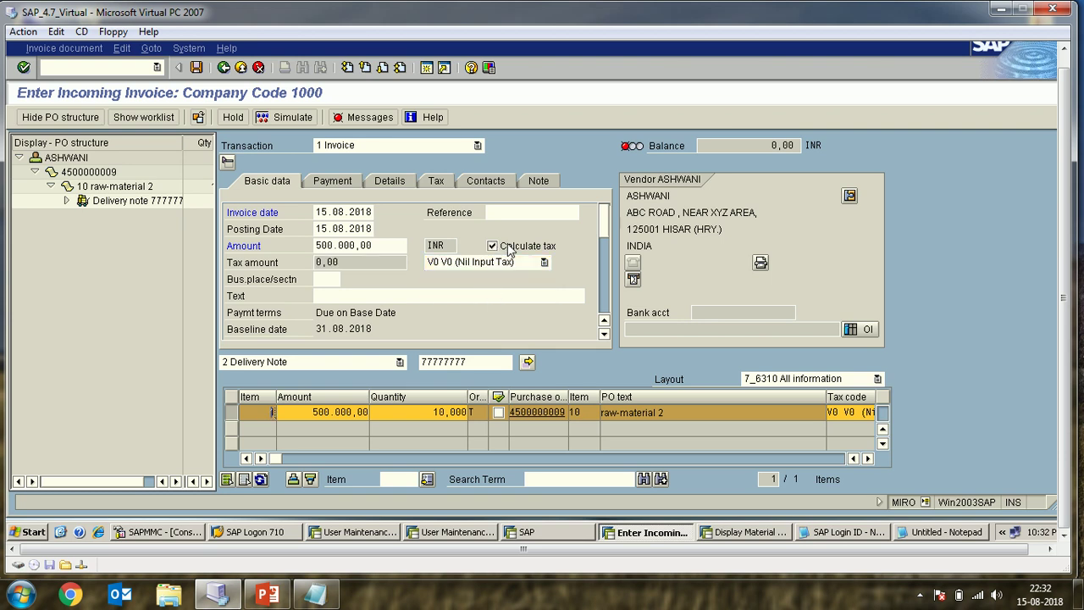
Simulate the invoice document and examine the G/L accounts and amounts of the vendor and GR/IR-clearing lines.
{"action": "left_click", "coordinate": [311, 126]}
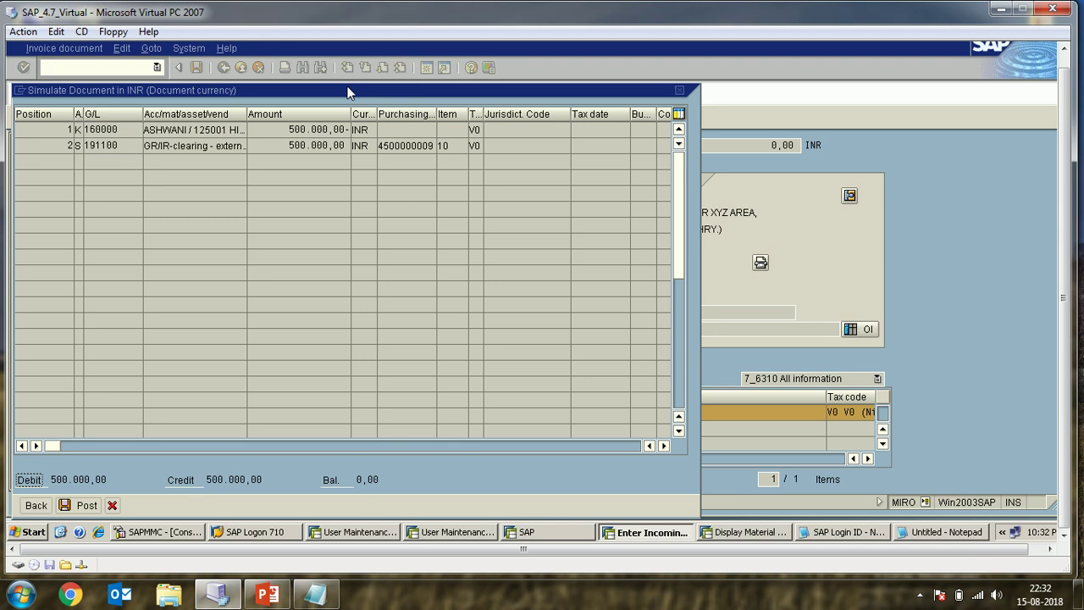
{"action": "left_click_drag", "start_coordinate": [347, 92], "coordinate": [508, 100]}
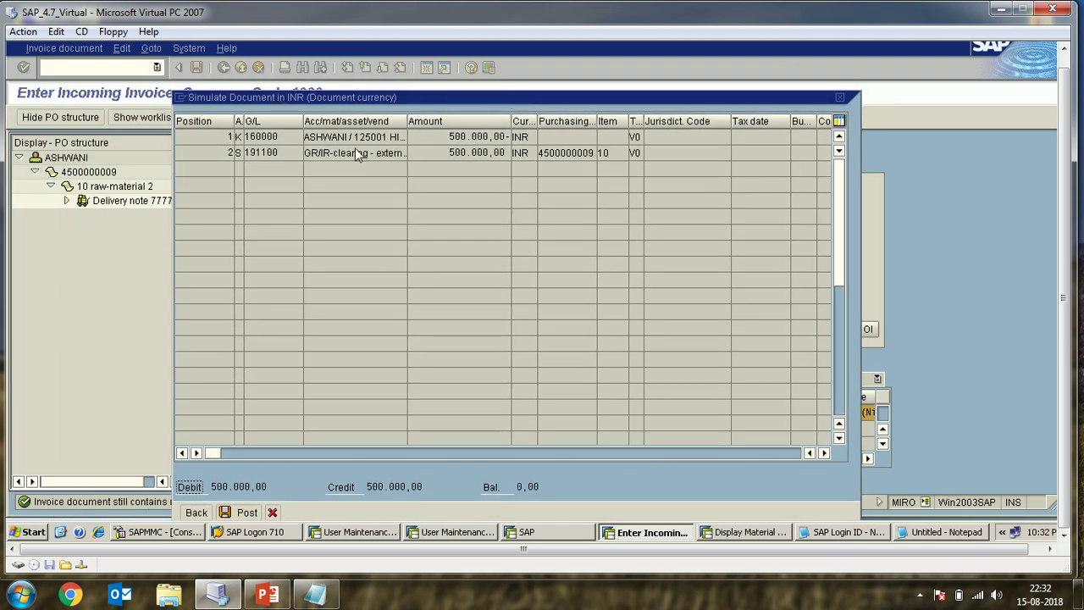
{"action": "left_click", "coordinate": [262, 137]}
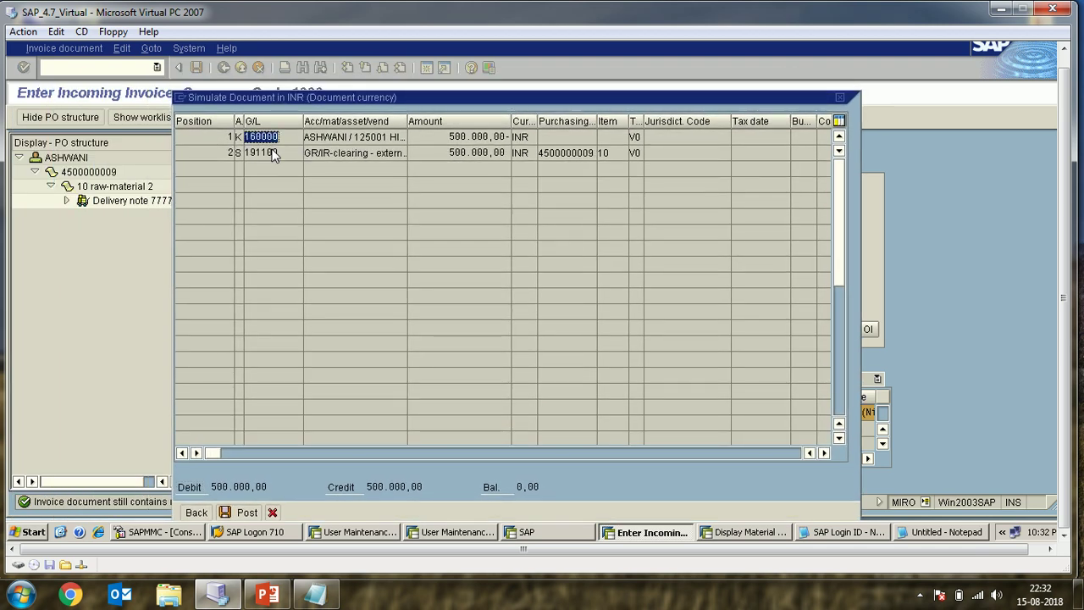
{"action": "left_click", "coordinate": [273, 154]}
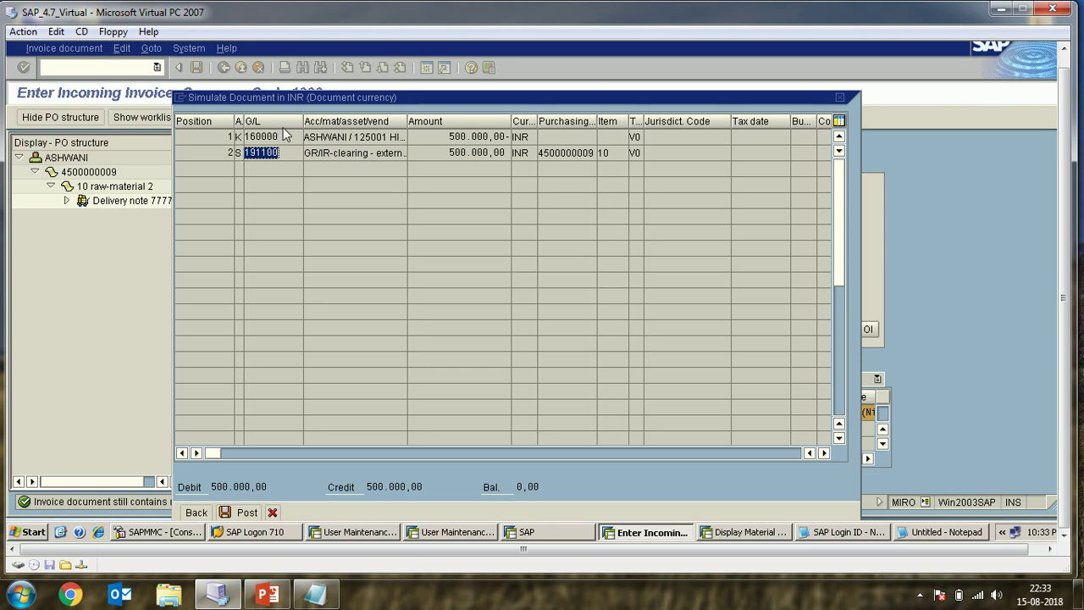
{"action": "left_click", "coordinate": [258, 136]}
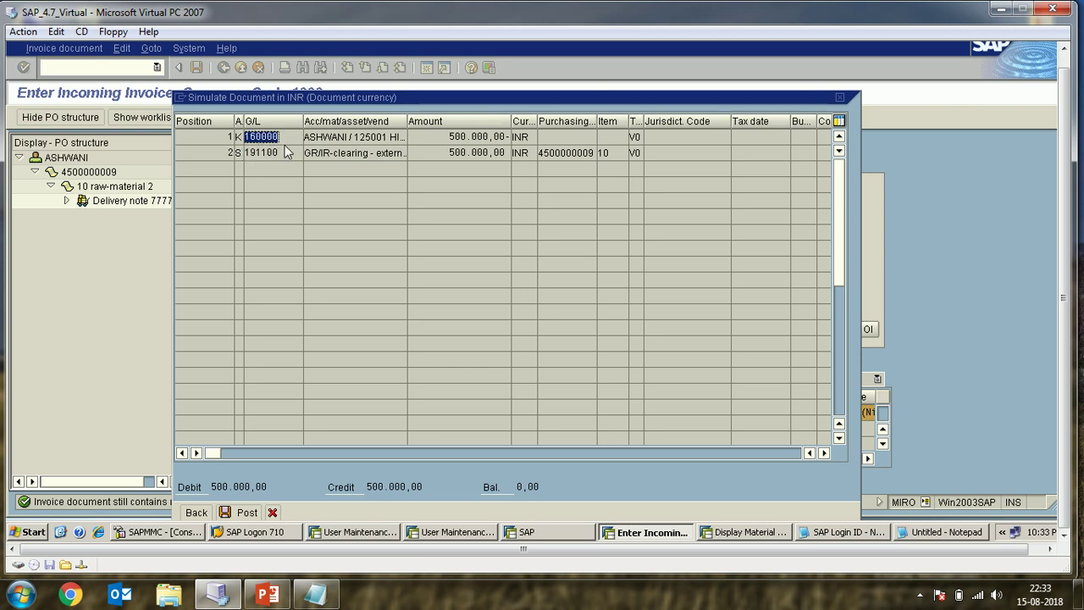
{"action": "left_click", "coordinate": [258, 153]}
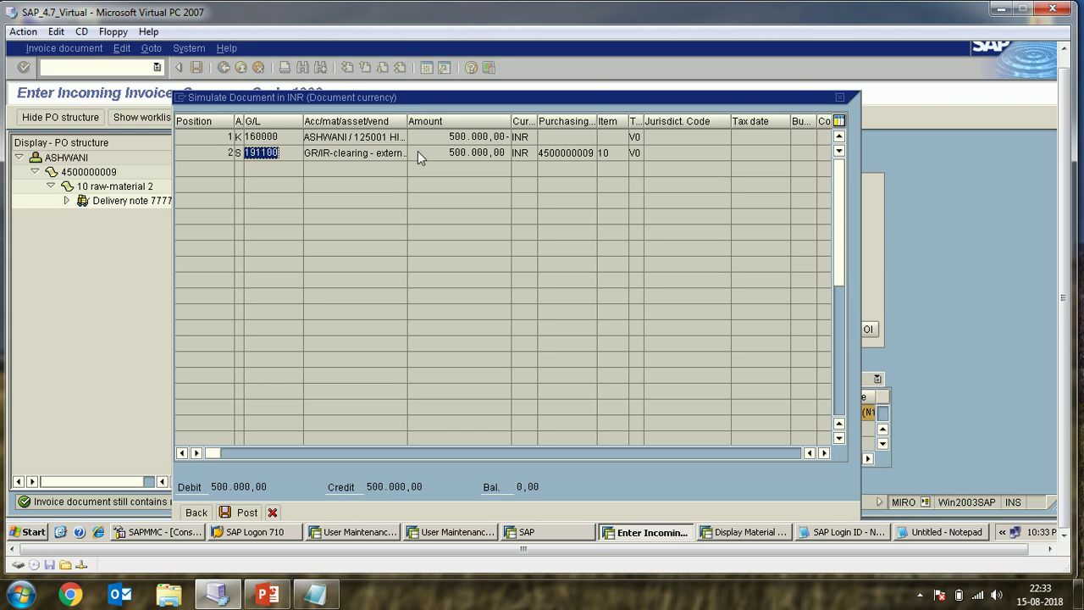
{"action": "left_click_drag", "start_coordinate": [447, 153], "coordinate": [503, 150]}
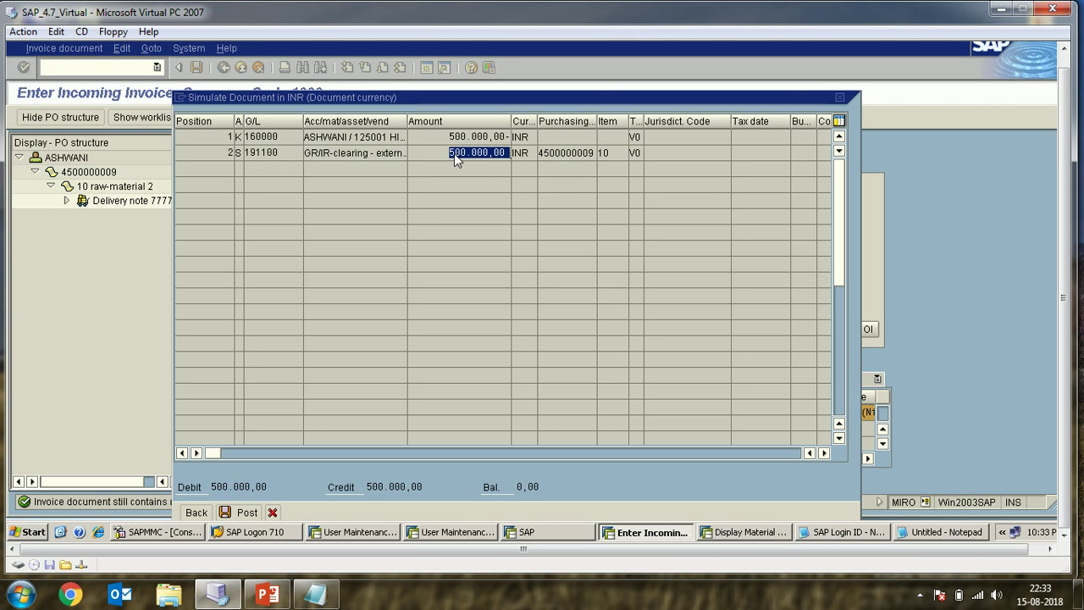
{"action": "left_click_drag", "start_coordinate": [449, 136], "coordinate": [520, 146]}
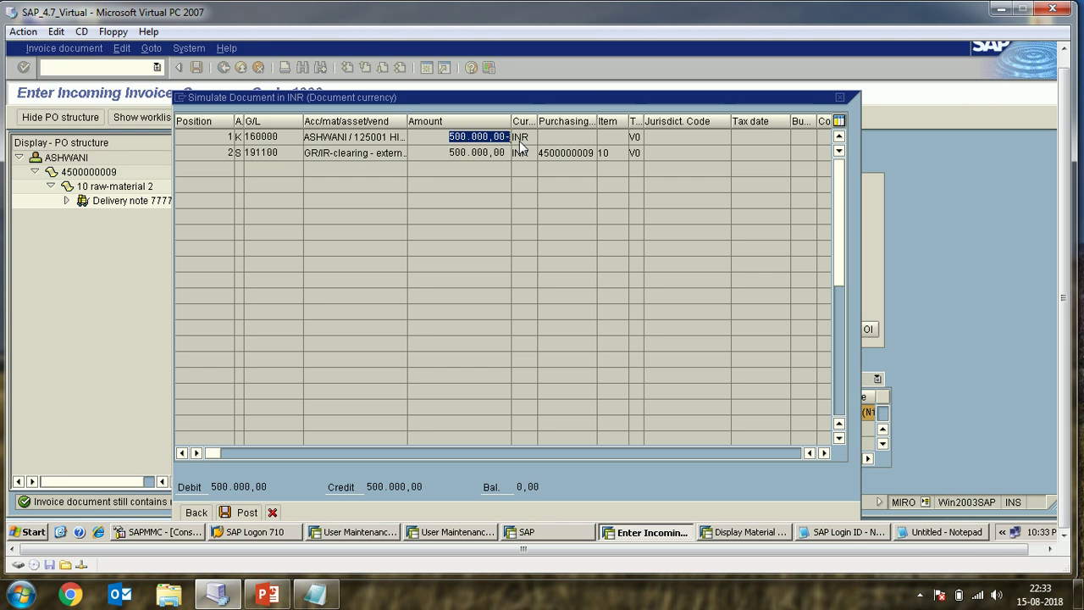
Switch to the Notepad notes and add "migo -material" below the MIRO line, leaving a blank line between.
{"action": "key", "text": "alt+Tab"}
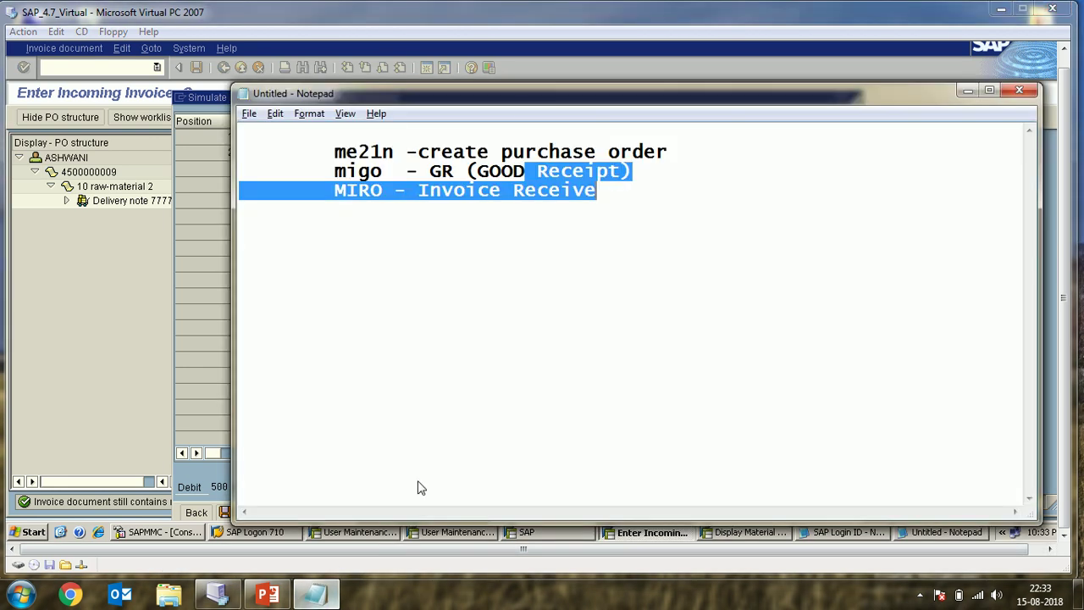
{"action": "left_click_drag", "start_coordinate": [529, 96], "coordinate": [678, 214]}
{"action": "left_click", "coordinate": [754, 307]}
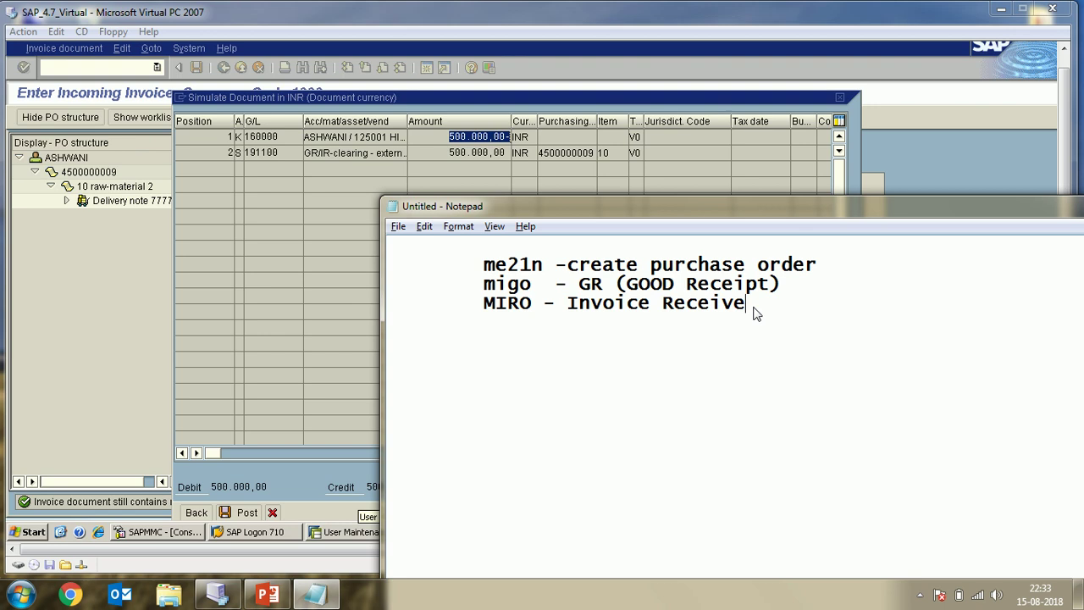
{"action": "key", "text": "Return"}
{"action": "key", "text": "Tab"}
{"action": "type", "text": "migo -material"}
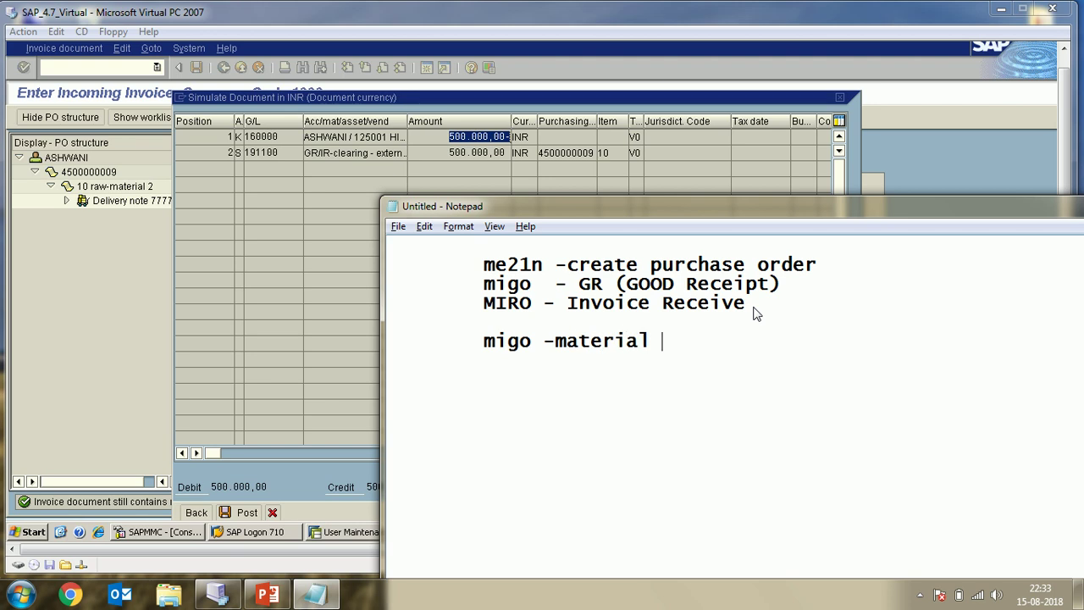
Add the line "miro -vendor -cr." to the notes directly under the migo -material line.
{"action": "key", "text": "Return"}
{"action": "key", "text": "Tab"}
{"action": "type", "text": "miro -"}
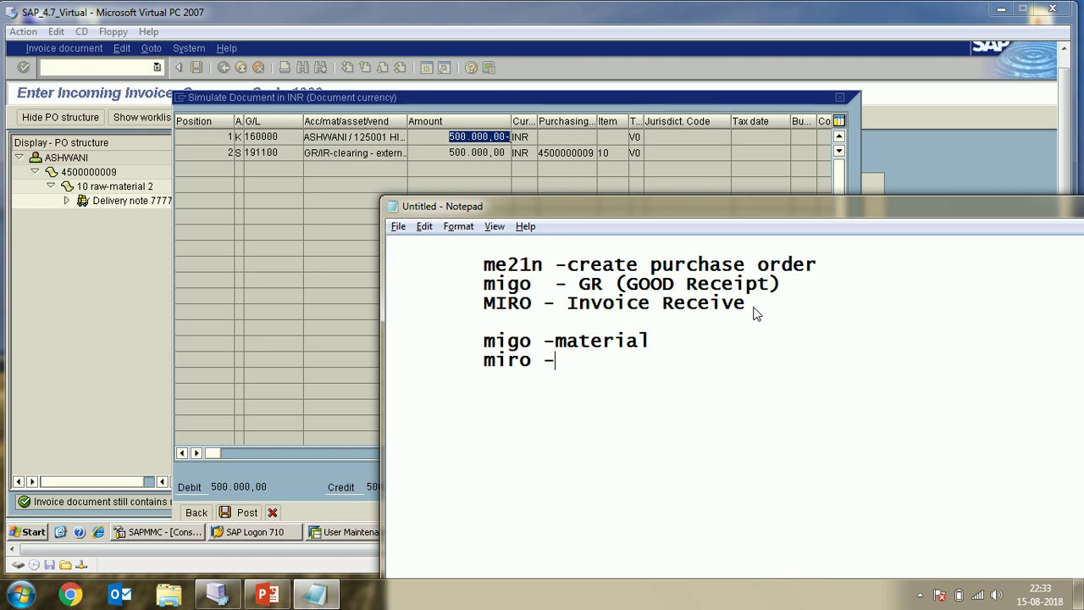
{"action": "type", "text": "vendor -"}
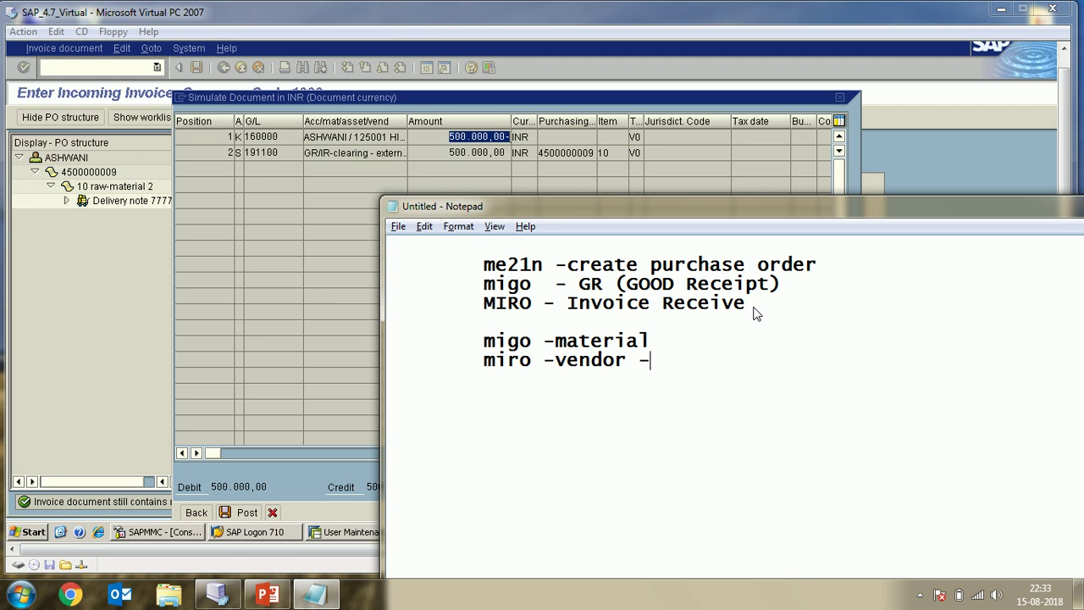
{"action": "type", "text": "cr."}
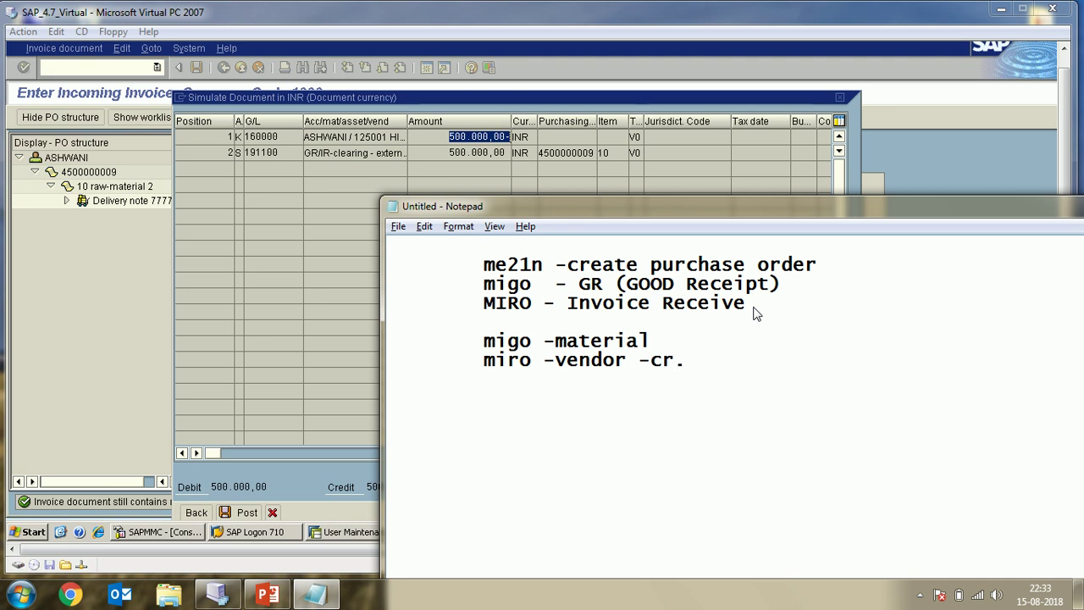
Add the indented line "- GR/IR CLEARNING - DR." under the miro entry in the notes.
{"action": "key", "text": "Return"}
{"action": "key", "text": "Tab"}
{"action": "key", "text": "Tab"}
{"action": "key", "text": "BackSpace"}
{"action": "type", "text": "- GR/IR"}
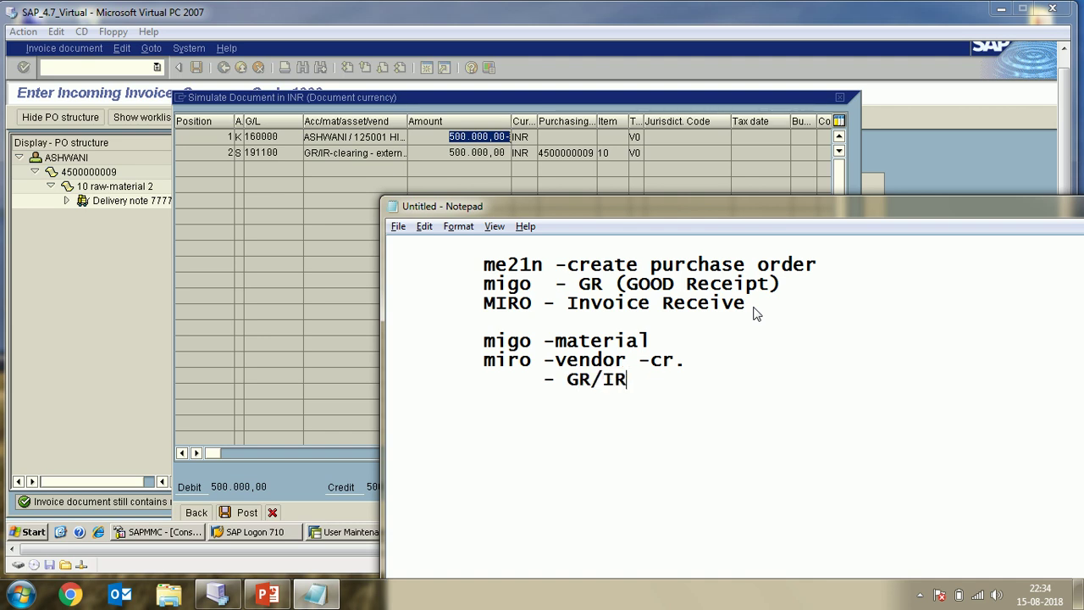
{"action": "type", "text": " CLEARNI"}
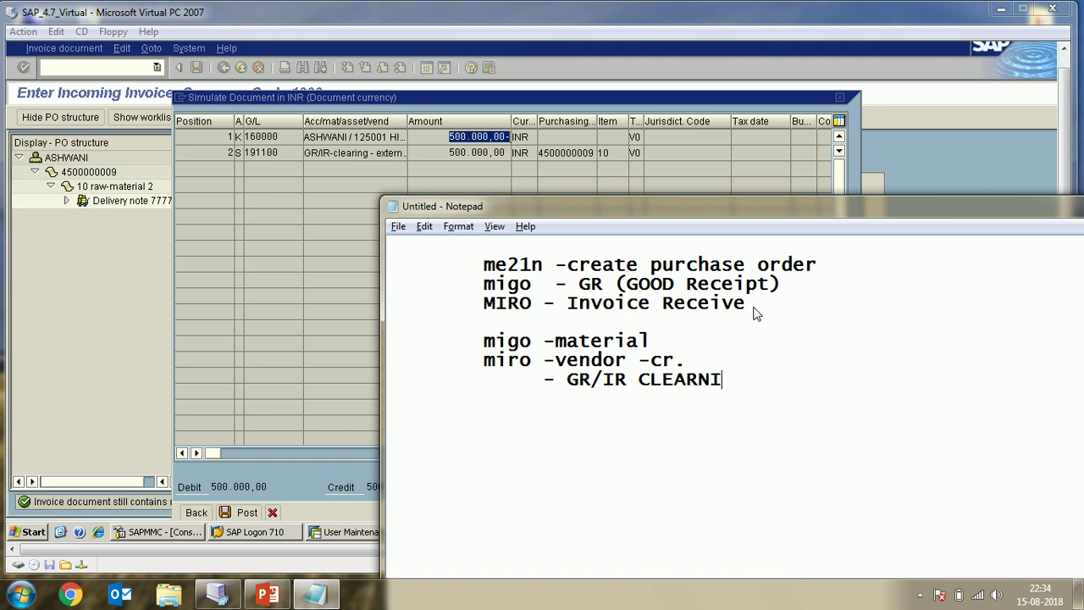
{"action": "type", "text": "NG - DR."}
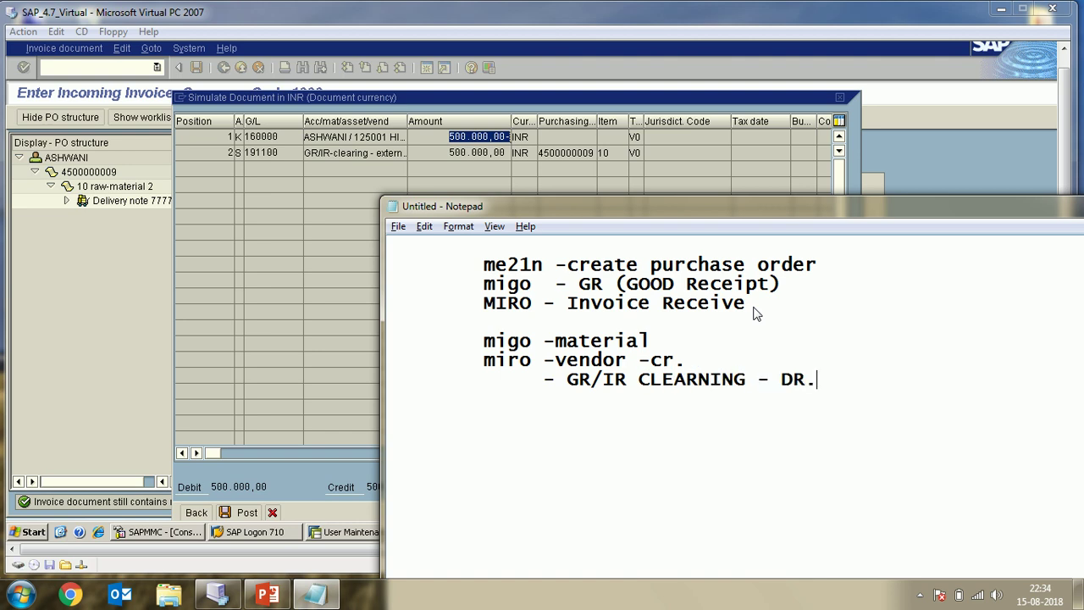
Add the line "PAYMENT- VENDOR" to the notes, separated from the miro entries by a blank line.
{"action": "key", "text": "Return"}
{"action": "key", "text": "Tab"}
{"action": "type", "text": "PAYMENT"}
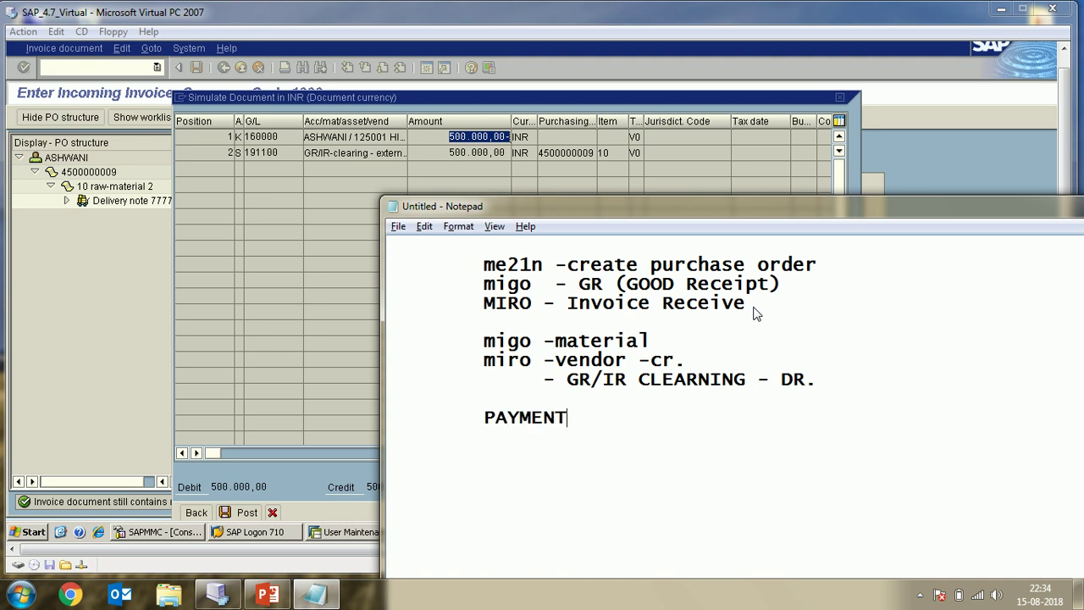
{"action": "type", "text": "-"}
{"action": "type", "text": "VENDOR"}
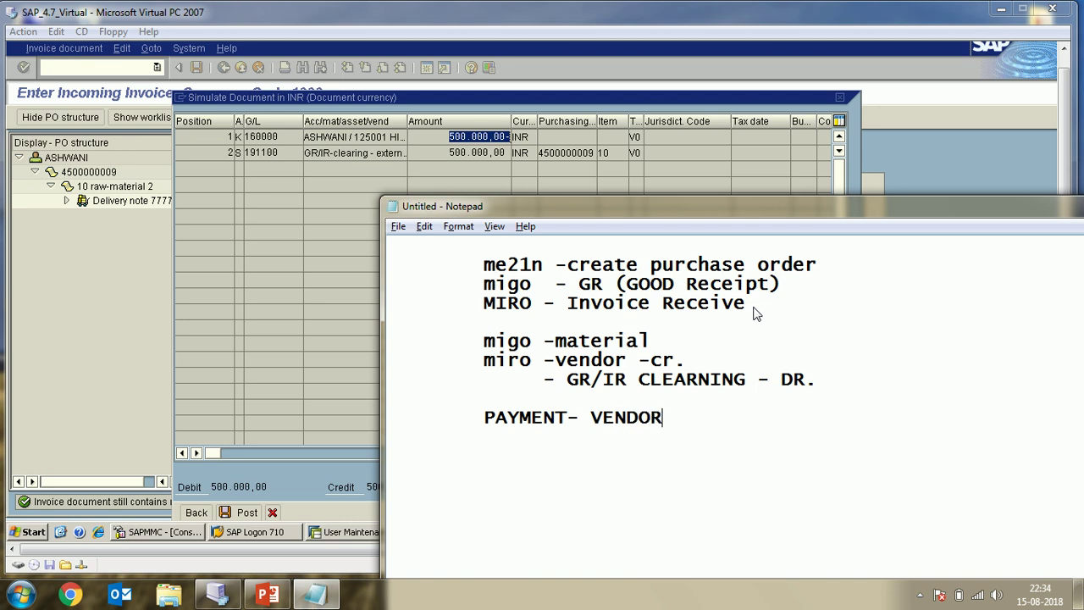
Complete the payment entry in the notes as "PAYMENT- VENDOR DR." with "CASH OR BANK ACCOUNT - CR." on the line below.
{"action": "type", "text": " DR."}
{"action": "key", "text": "Return"}
{"action": "key", "text": "Return"}
{"action": "key", "text": "Tab"}
{"action": "type", "text": "CASH"}
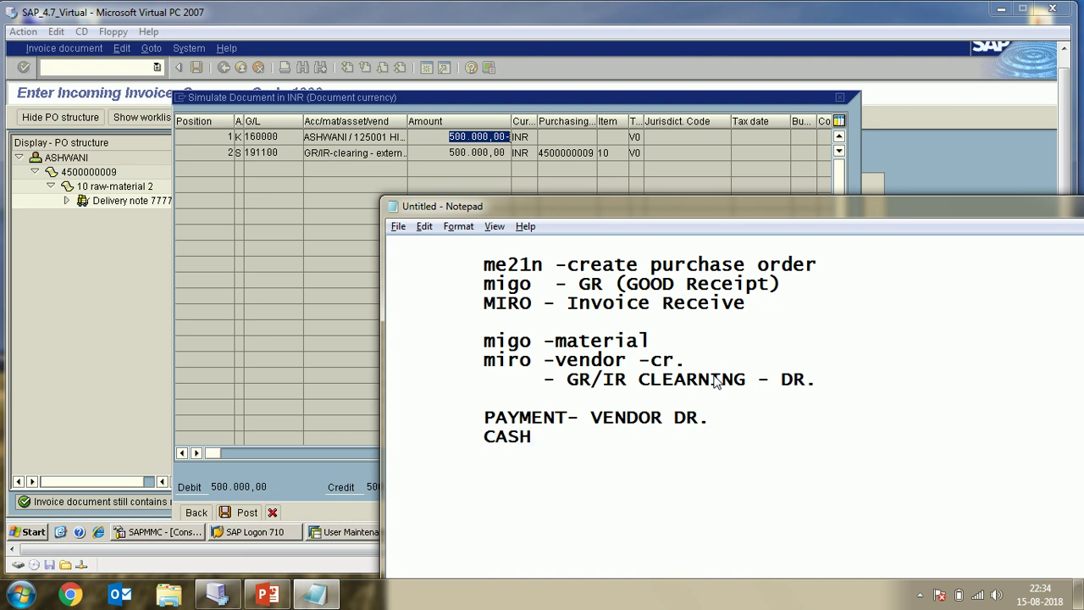
{"action": "type", "text": " OR BANCK"}
{"action": "key", "text": "BackSpace"}
{"action": "key", "text": "BackSpace"}
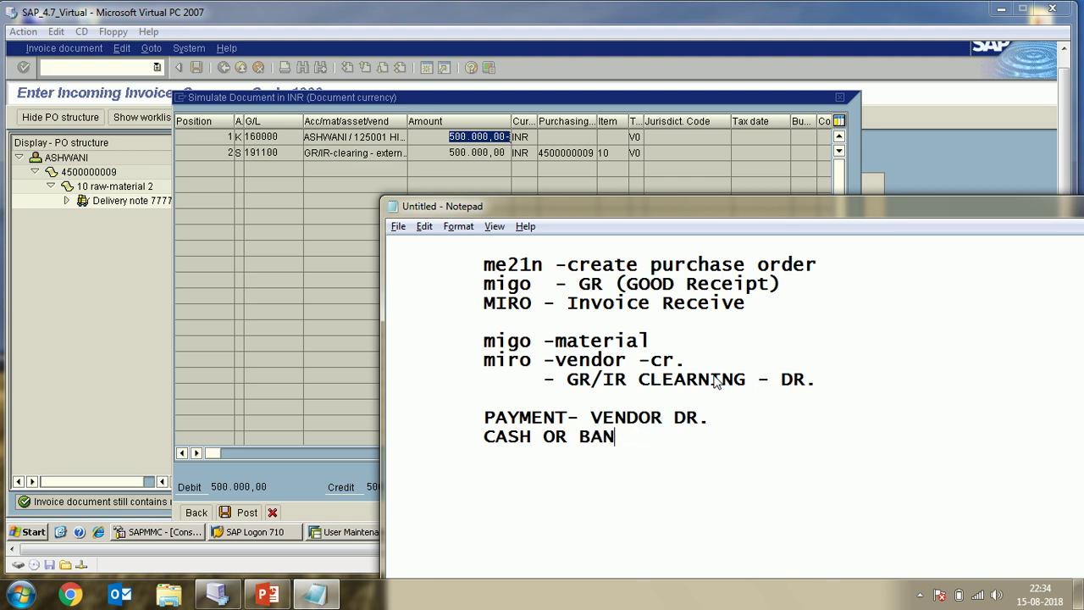
{"action": "type", "text": "K ACCOUNT"}
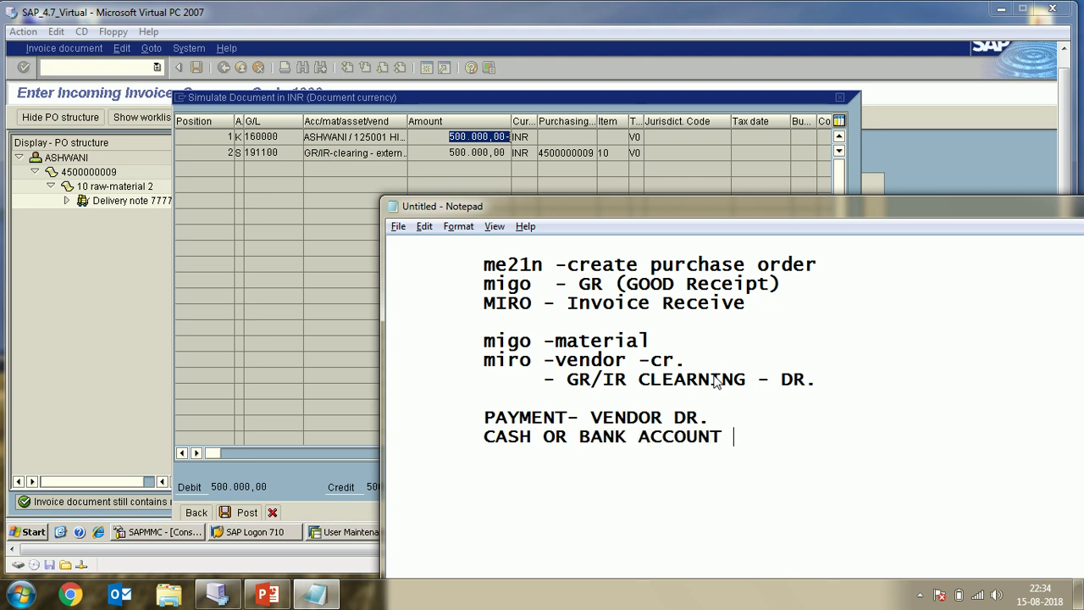
{"action": "type", "text": " - CR."}
Return to the simulated invoice document in SAP and widen the account type column beside the G/L column.
{"action": "left_click_drag", "start_coordinate": [982, 215], "coordinate": [974, 242]}
{"action": "left_click", "coordinate": [963, 237]}
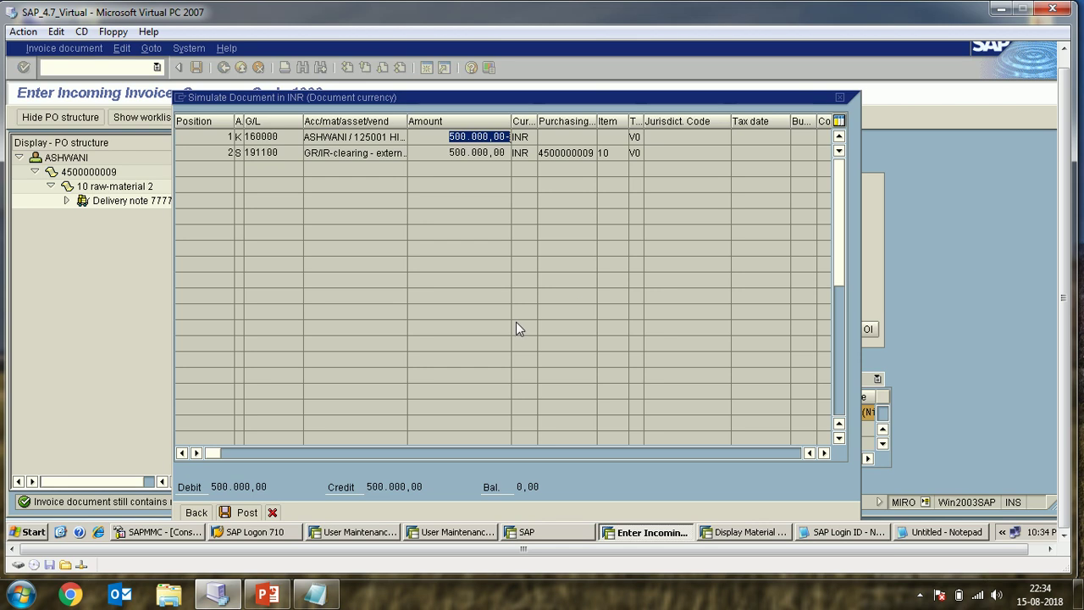
{"action": "left_click_drag", "start_coordinate": [244, 126], "coordinate": [255, 125]}
Examine the account type and G/L account of the vendor and GR/IR clearing lines, and the clearing line's amount.
{"action": "left_click", "coordinate": [246, 143]}
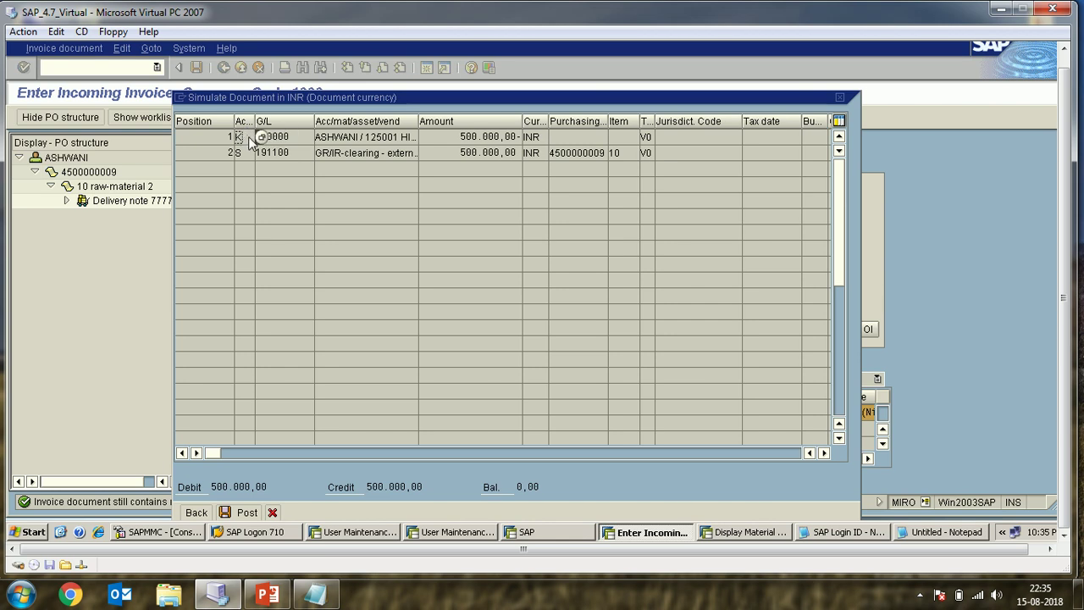
{"action": "left_click", "coordinate": [306, 144]}
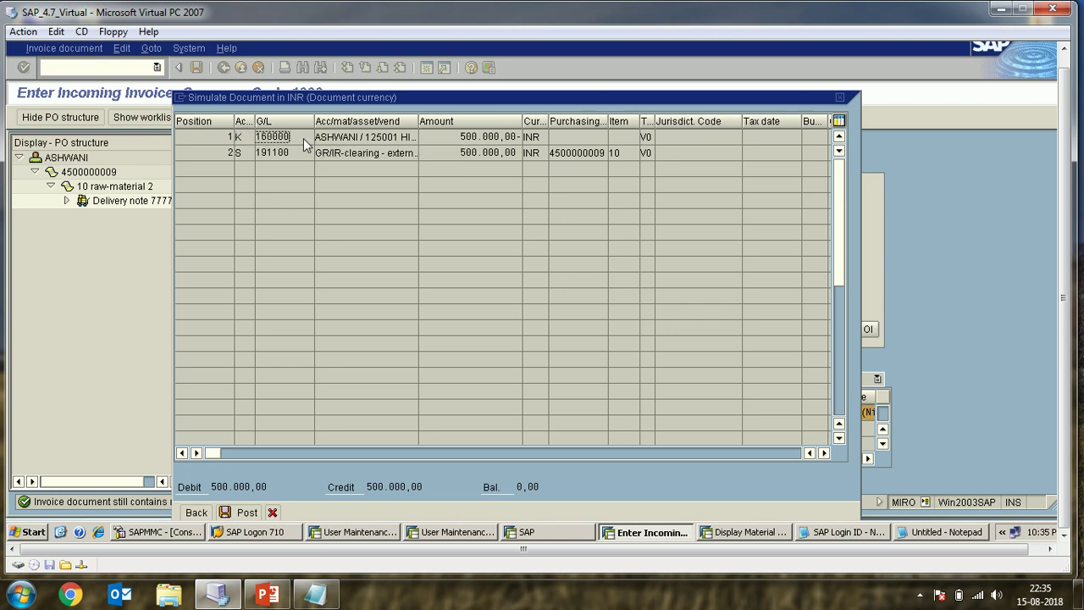
{"action": "left_click", "coordinate": [238, 154]}
{"action": "left_click", "coordinate": [268, 154]}
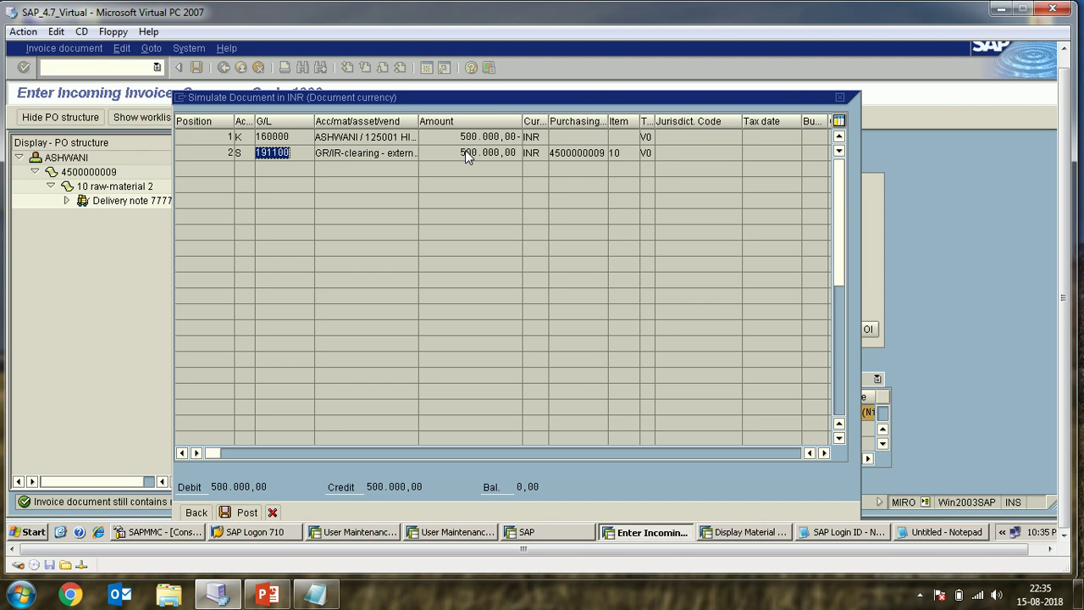
{"action": "left_click_drag", "start_coordinate": [465, 154], "coordinate": [545, 162]}
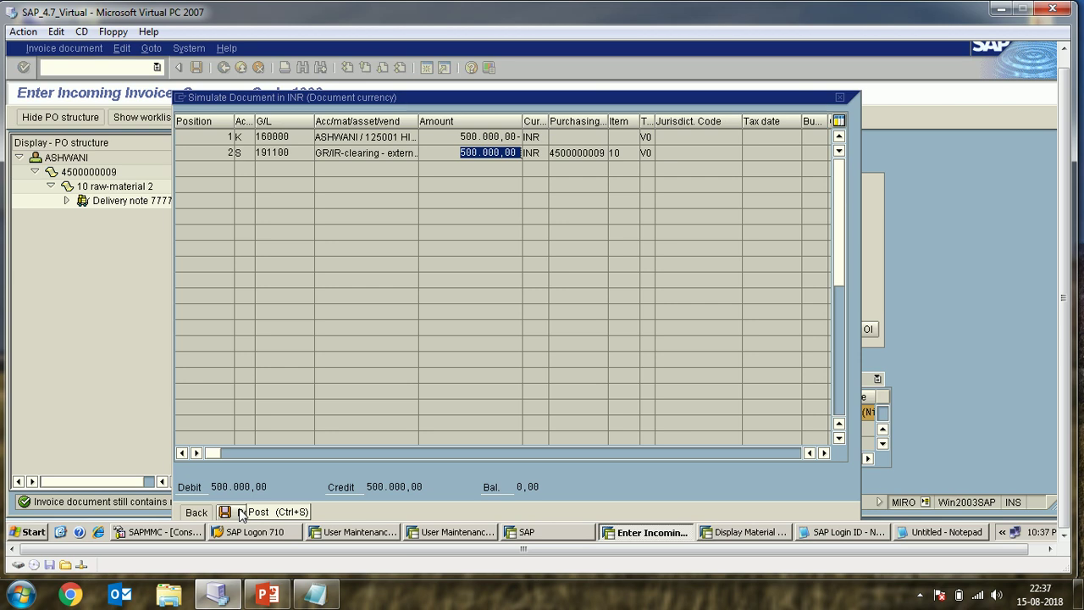
Switch to the SAP MM presentation in PowerPoint.
{"action": "left_click", "coordinate": [267, 595]}
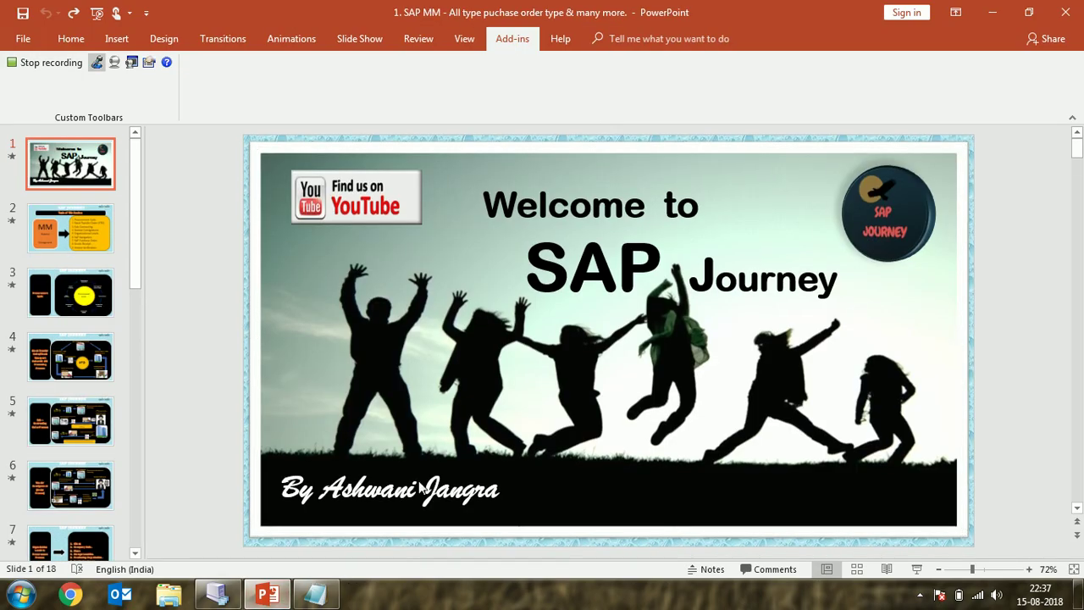